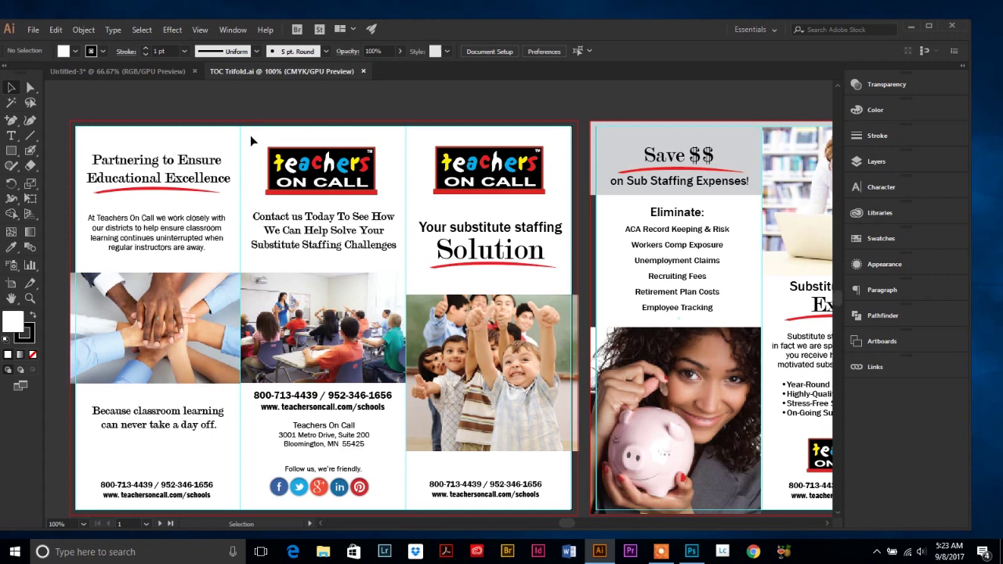
- Shift-scale the middle Teachers On Call logo down, then back up to just under its original size
{"action": "left_click_drag", "start_coordinate": [250, 135], "coordinate": [393, 206]}
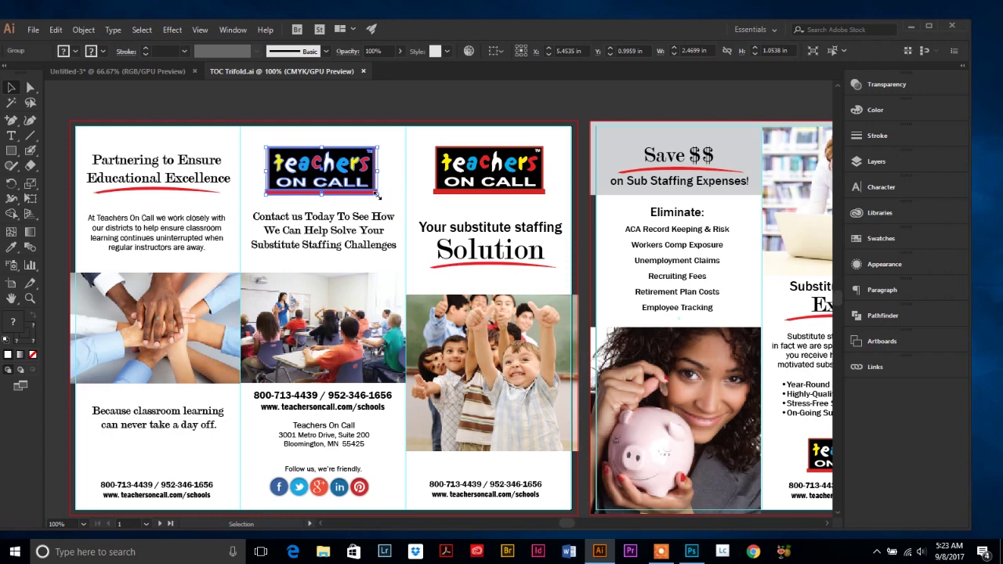
{"action": "left_click_drag", "start_coordinate": [377, 194], "coordinate": [351, 181]}
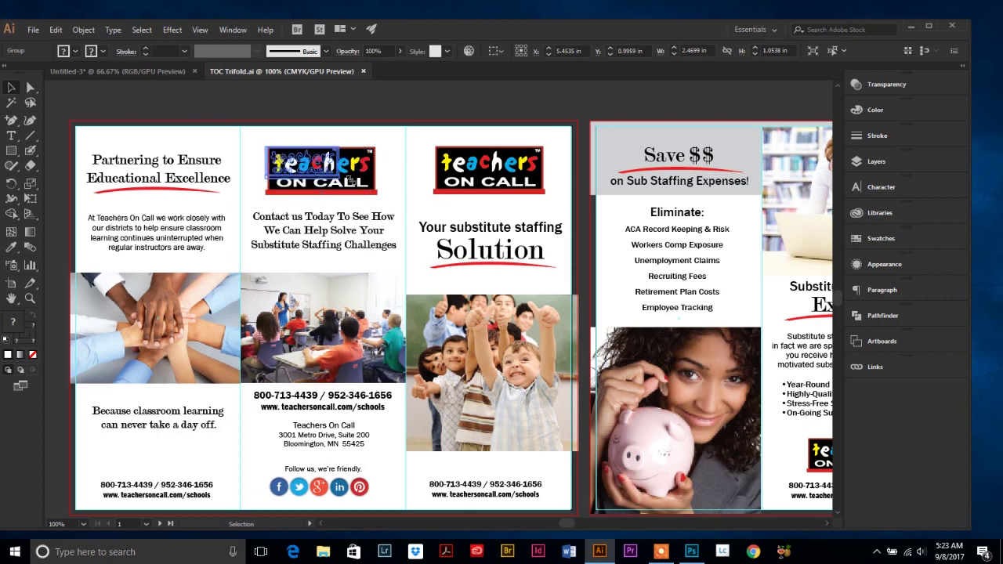
{"action": "left_click_drag", "start_coordinate": [351, 181], "coordinate": [339, 178]}
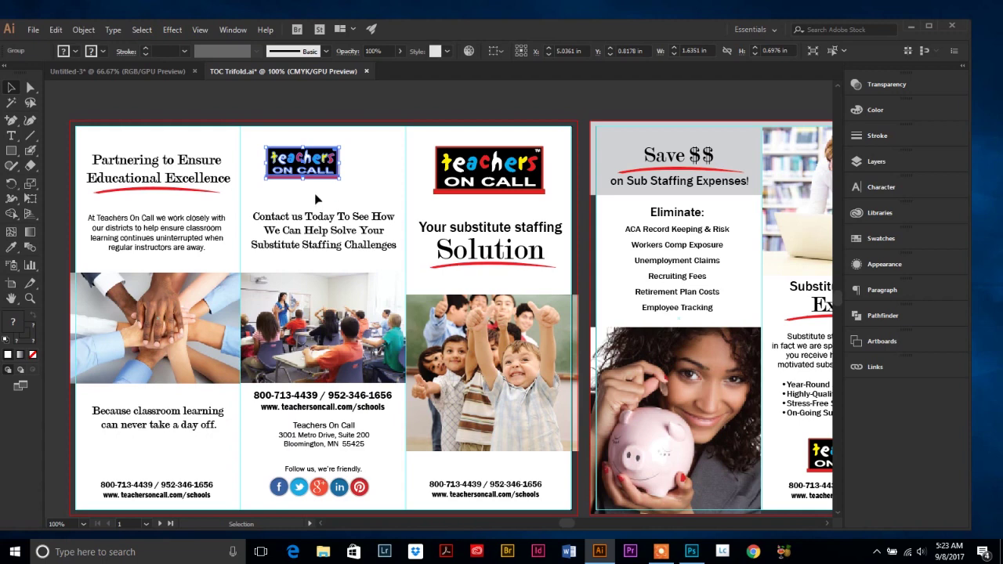
{"action": "left_click_drag", "start_coordinate": [339, 181], "coordinate": [363, 196]}
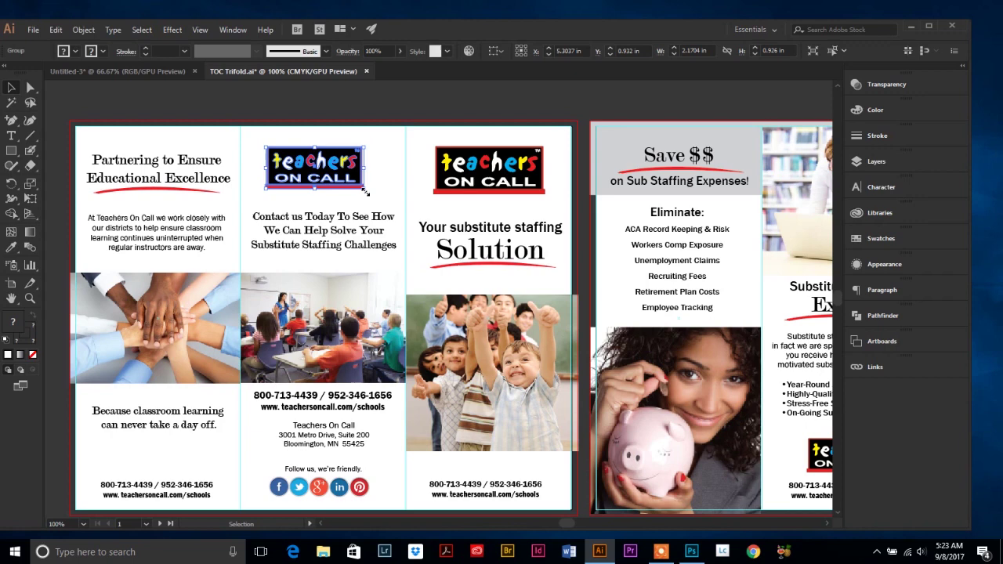
{"action": "left_click", "coordinate": [367, 198]}
{"action": "left_click_drag", "start_coordinate": [366, 199], "coordinate": [376, 196]}
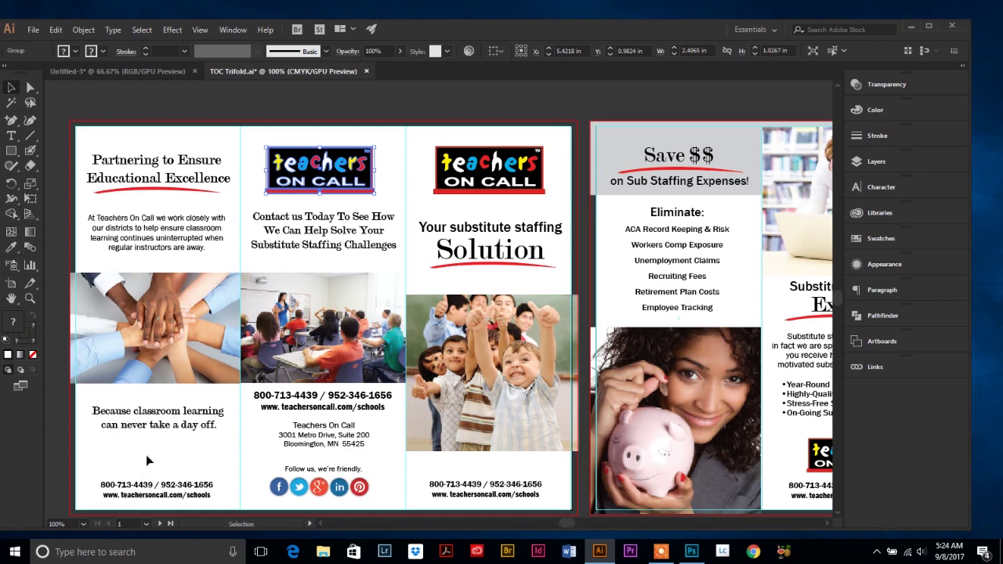
- Drag a copy of the middle-panel logo below the left panel's closing tagline
{"action": "scroll", "coordinate": [202, 443], "scroll_direction": "down", "scroll_amount": 1}
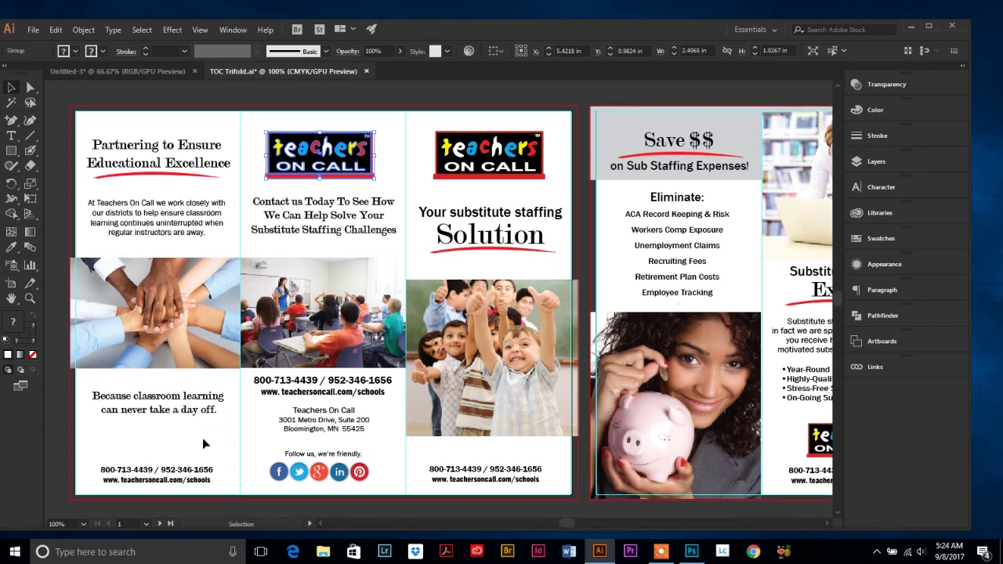
{"action": "left_click_drag", "start_coordinate": [253, 112], "coordinate": [389, 188]}
{"action": "left_click_drag", "start_coordinate": [339, 144], "coordinate": [175, 427]}
{"action": "left_click", "coordinate": [220, 478]}
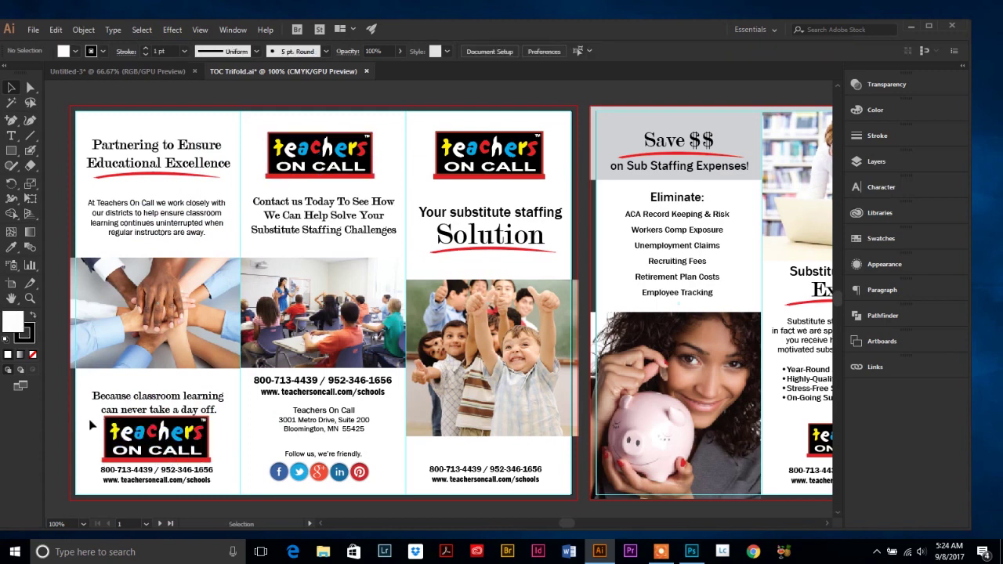
- Shrink the left-panel logo copy to about 1.67 in wide, leaving the tagline unchanged
{"action": "left_click_drag", "start_coordinate": [89, 421], "coordinate": [218, 456]}
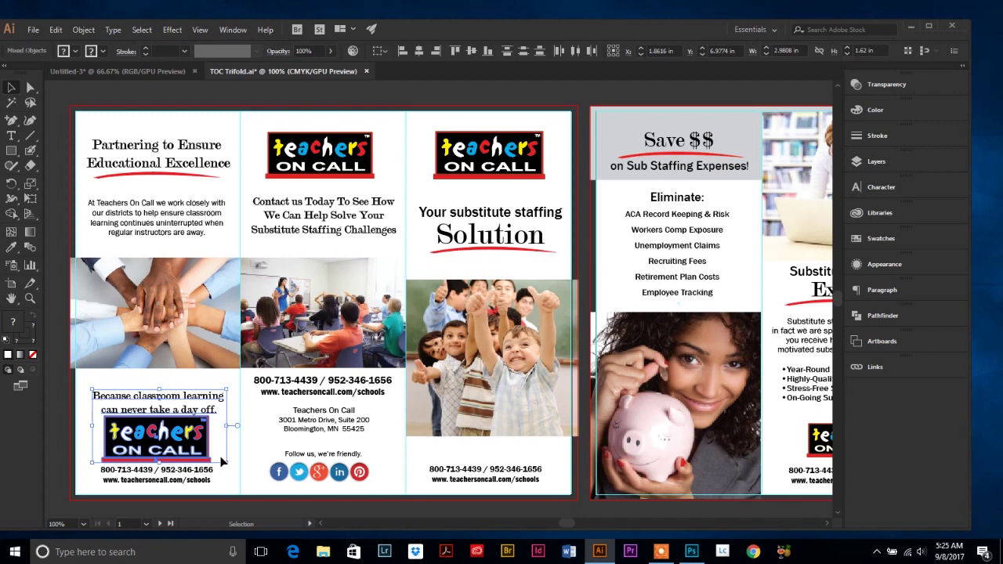
{"action": "left_click", "coordinate": [212, 401], "text": "shift"}
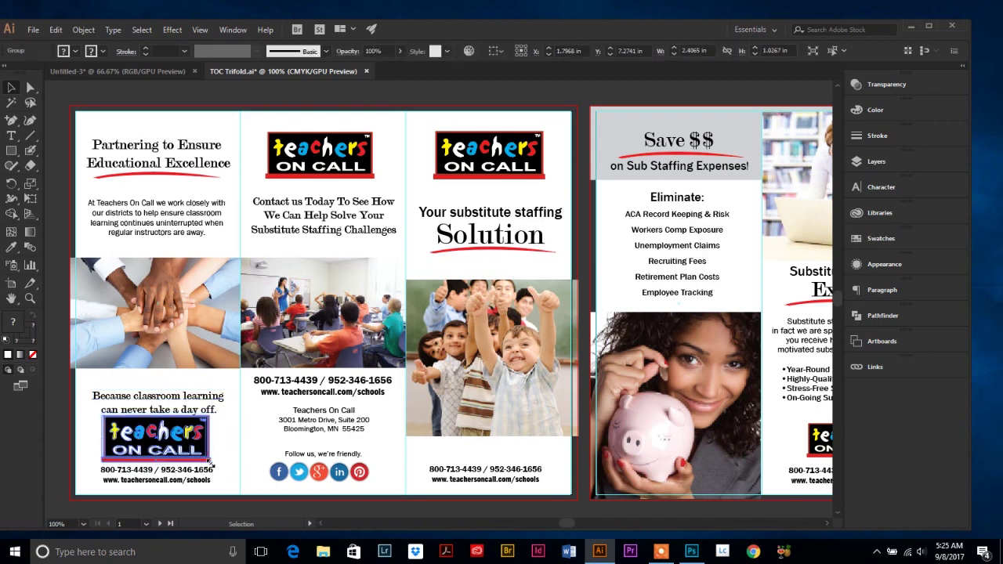
{"action": "left_click_drag", "start_coordinate": [211, 466], "coordinate": [182, 436]}
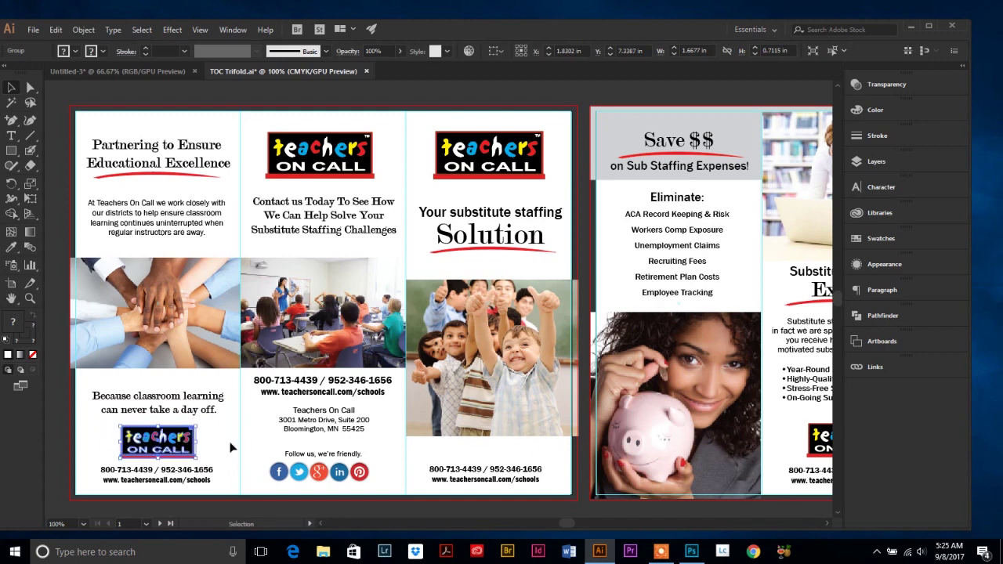
- Delete the small logo and place a fresh copy, about 1.61 in wide, above the phone number
{"action": "key", "text": "Delete"}
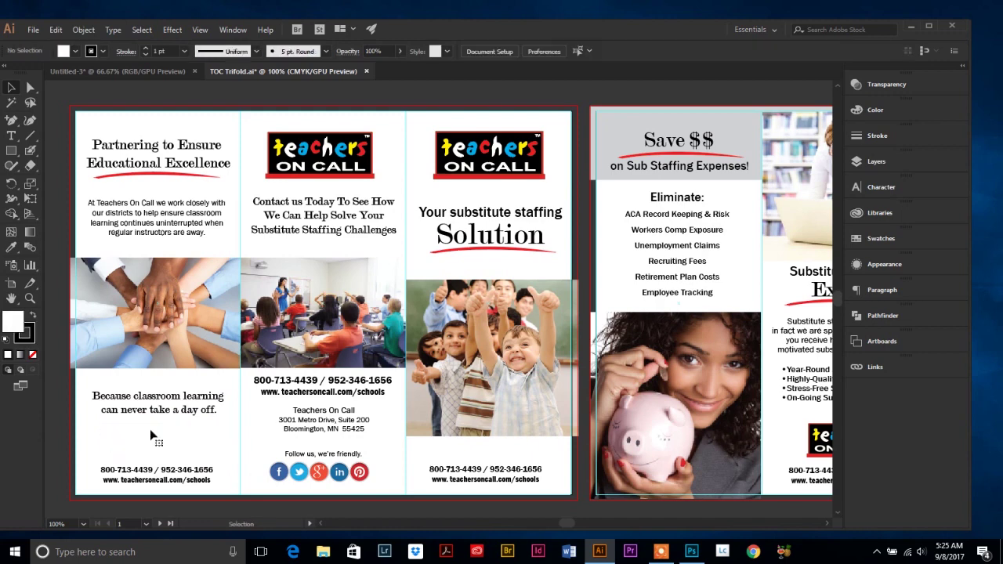
{"action": "left_click_drag", "start_coordinate": [245, 112], "coordinate": [396, 192]}
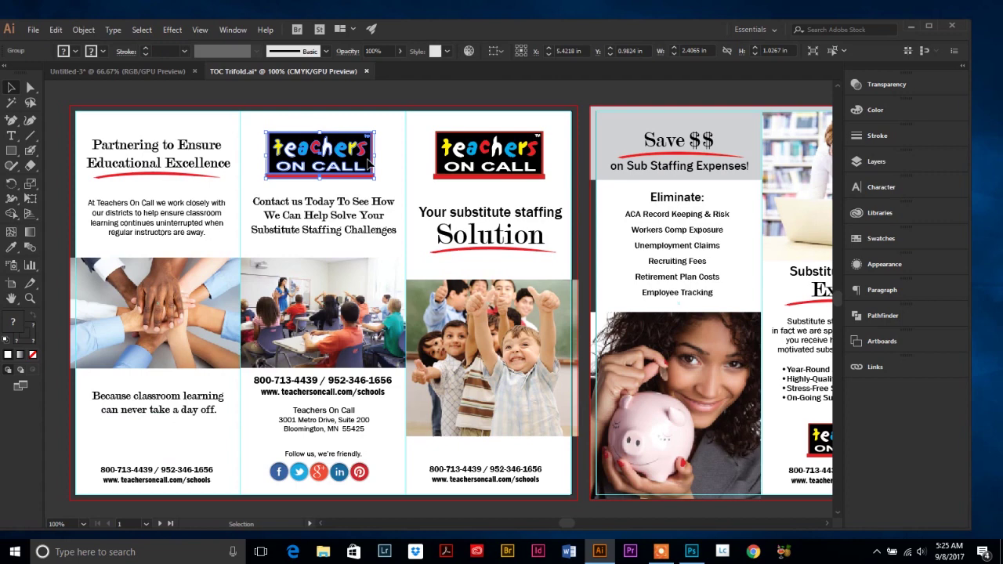
{"action": "key", "text": "a"}
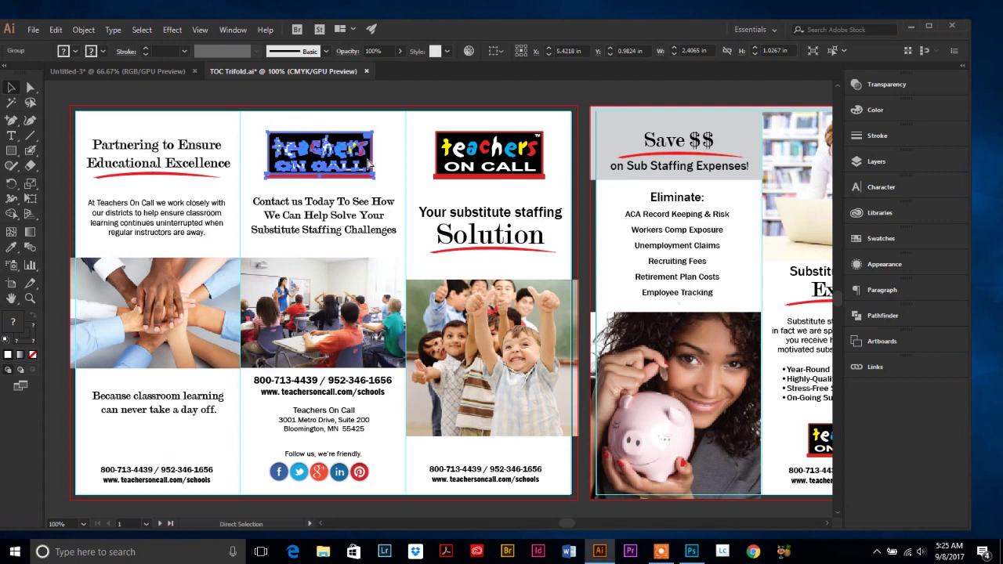
{"action": "key", "text": "alt"}
{"action": "key", "text": "v"}
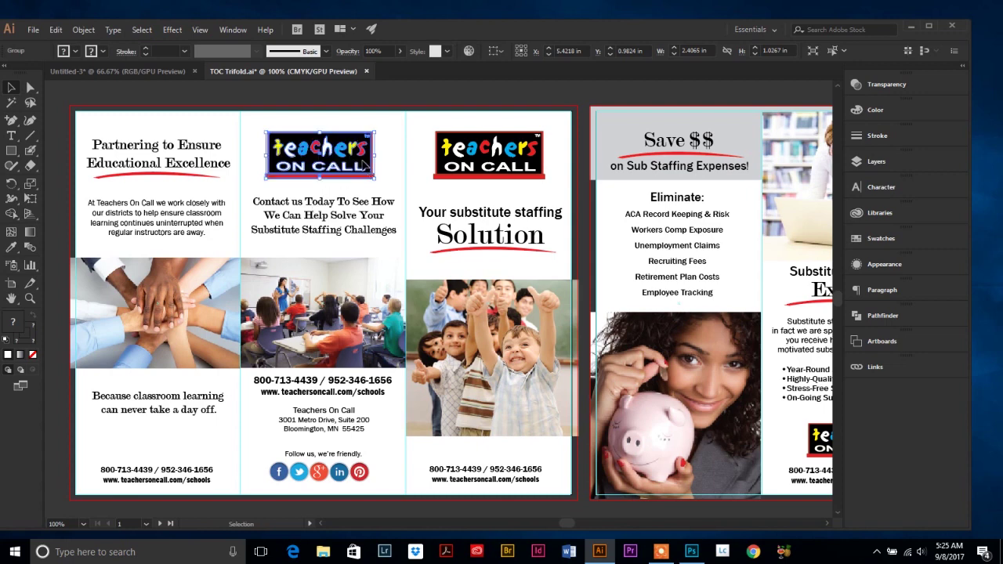
{"action": "left_click_drag", "start_coordinate": [365, 162], "coordinate": [191, 459]}
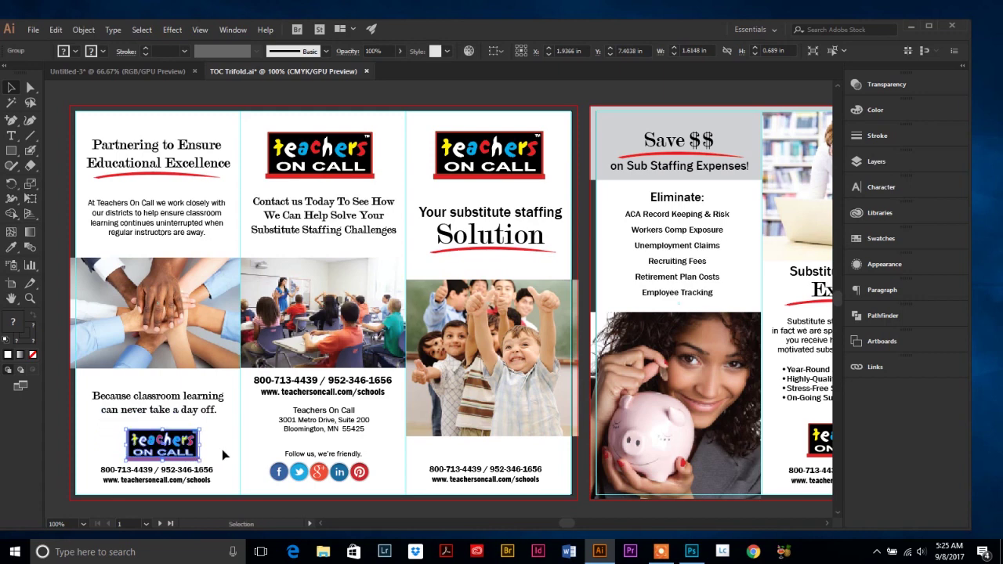
{"action": "left_click", "coordinate": [222, 455]}
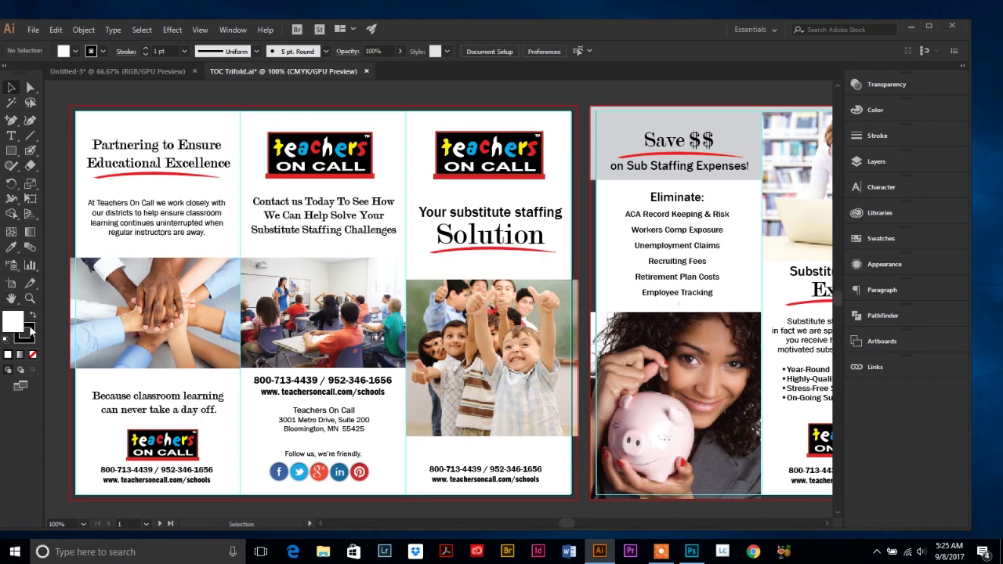
- Zoom to 300% on the first panel's heading and select the red swoosh
{"action": "left_click", "coordinate": [30, 299]}
{"action": "left_click", "coordinate": [156, 159]}
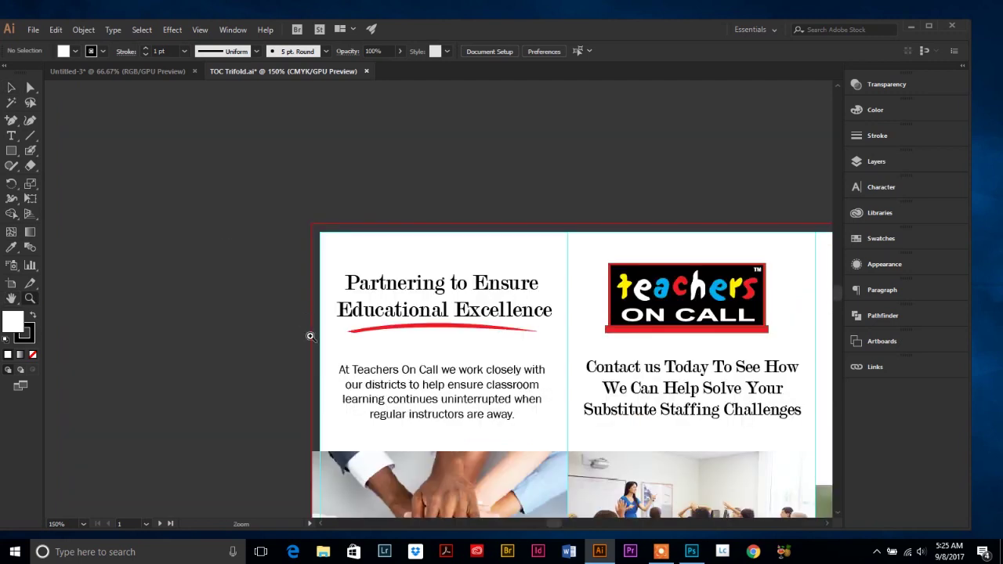
{"action": "left_click", "coordinate": [473, 331]}
{"action": "left_click", "coordinate": [477, 294]}
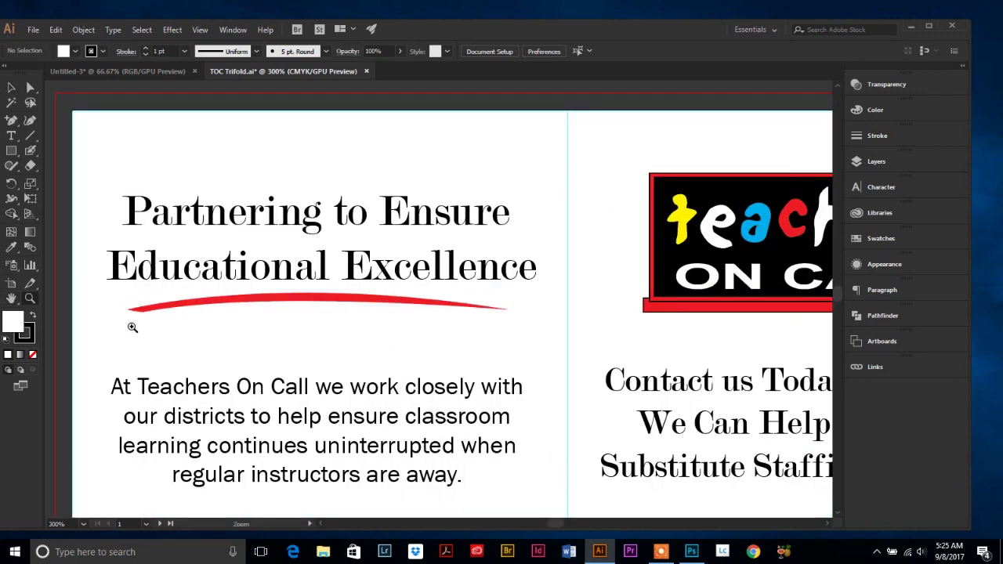
{"action": "key", "text": "v"}
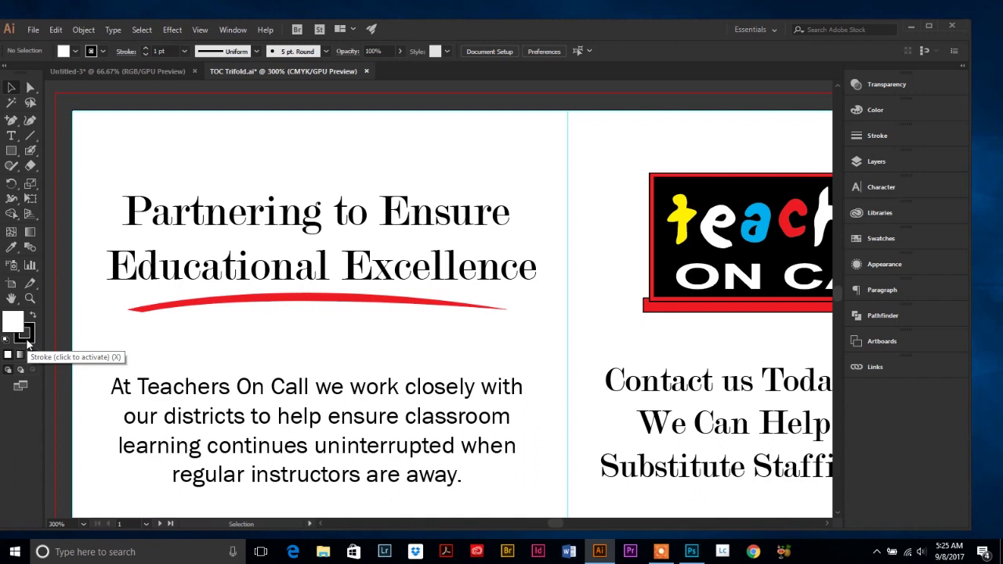
{"action": "left_click", "coordinate": [302, 299]}
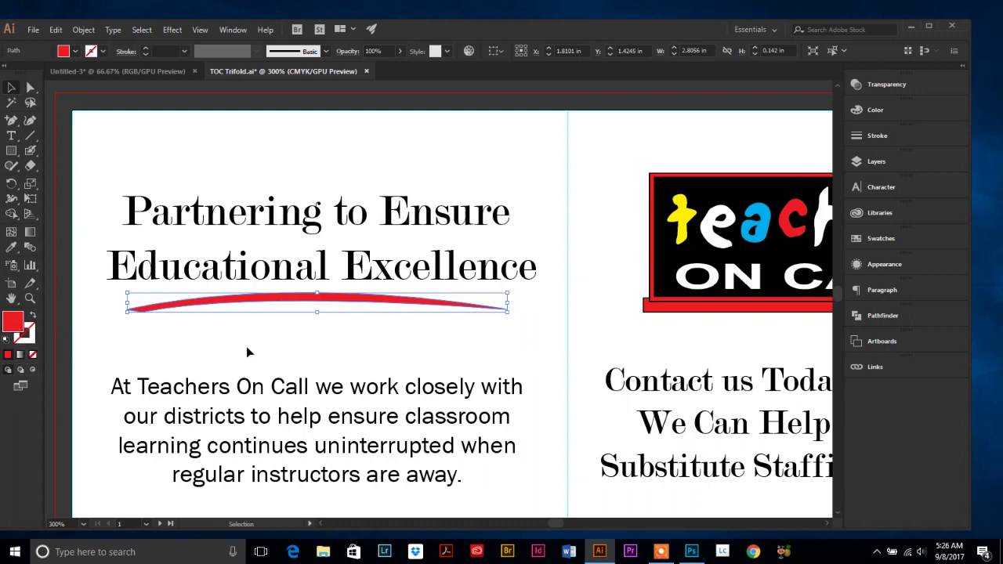
- Turn the swoosh into a red outline, then restore its solid red fill with no stroke
{"action": "key", "text": "shift+x"}
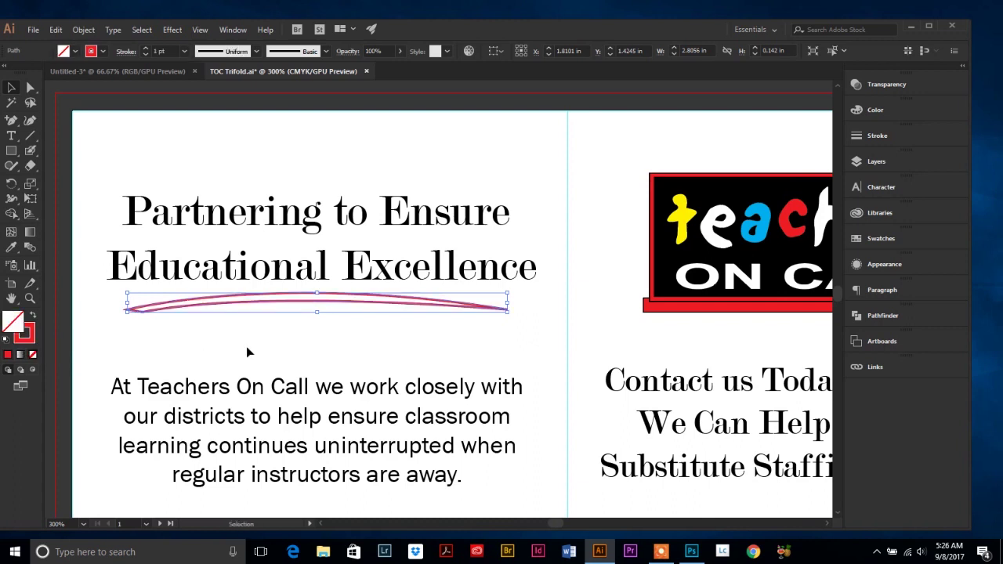
{"action": "left_click", "coordinate": [247, 349]}
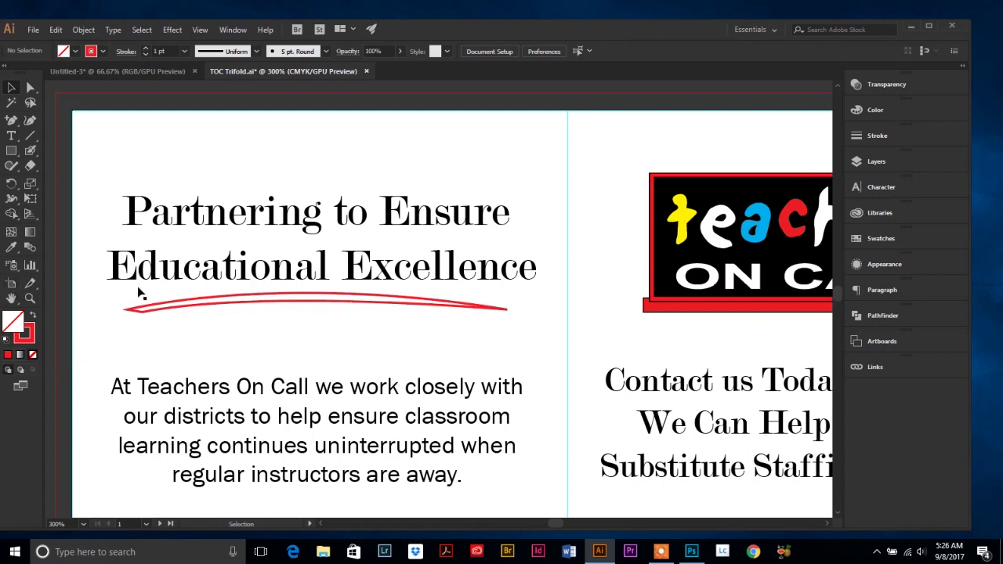
{"action": "left_click", "coordinate": [32, 316]}
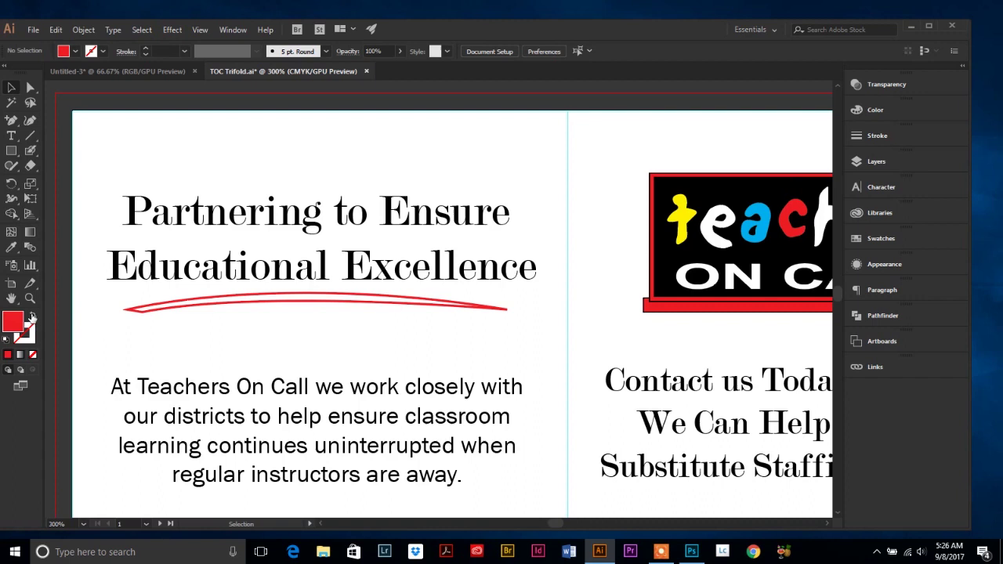
{"action": "left_click", "coordinate": [33, 316]}
{"action": "left_click", "coordinate": [32, 316]}
{"action": "left_click", "coordinate": [317, 308]}
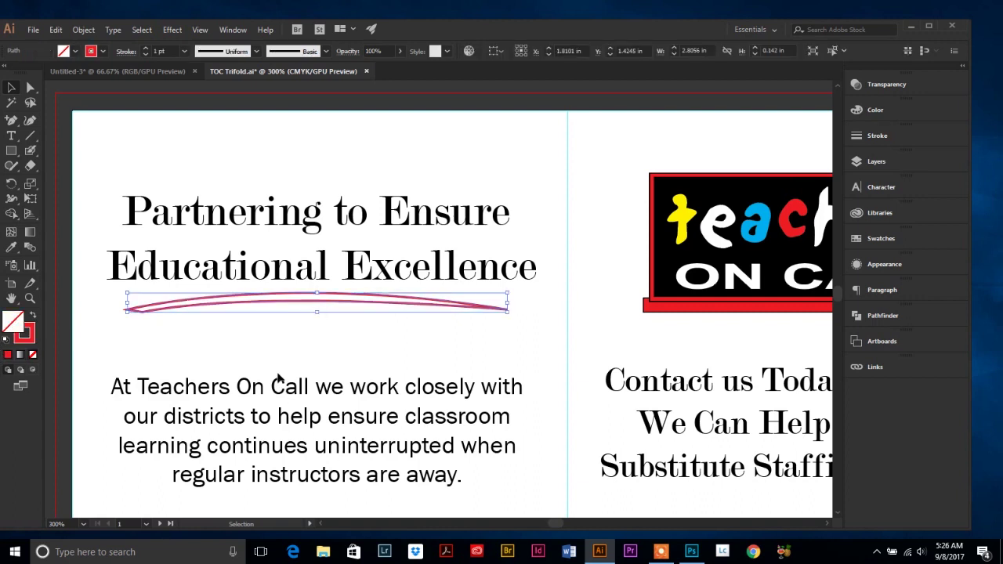
{"action": "key", "text": "shift+x"}
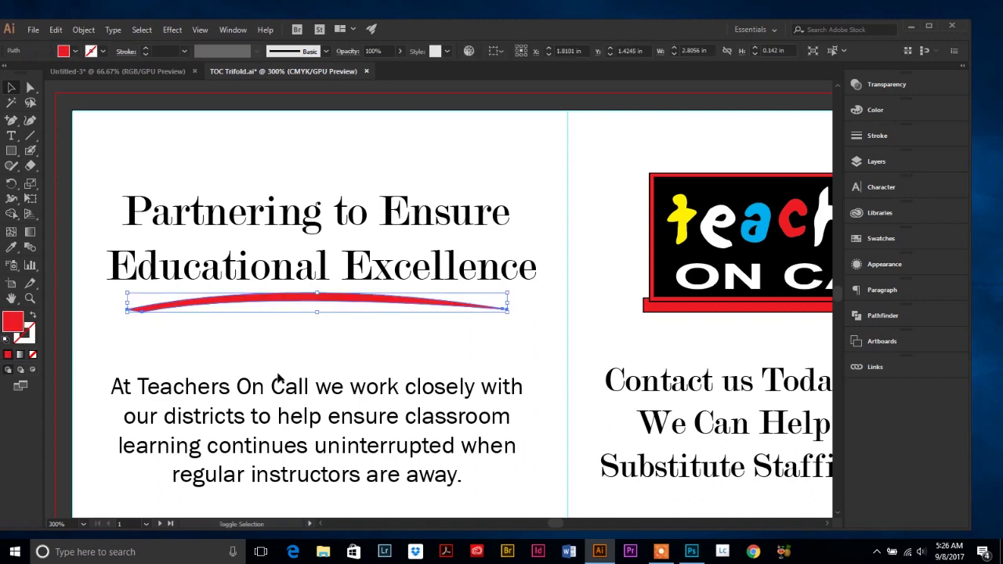
{"action": "key", "text": "shift+x"}
{"action": "key", "text": "shift+x"}
- Zoom out to 150% and pan to the phone and address panel
{"action": "left_click", "coordinate": [306, 326]}
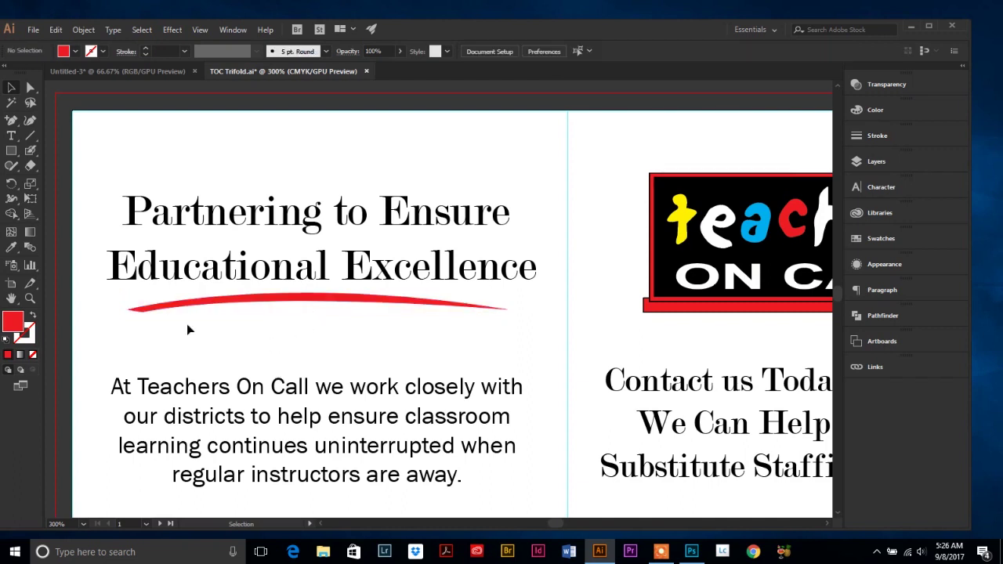
{"action": "left_click", "coordinate": [31, 299]}
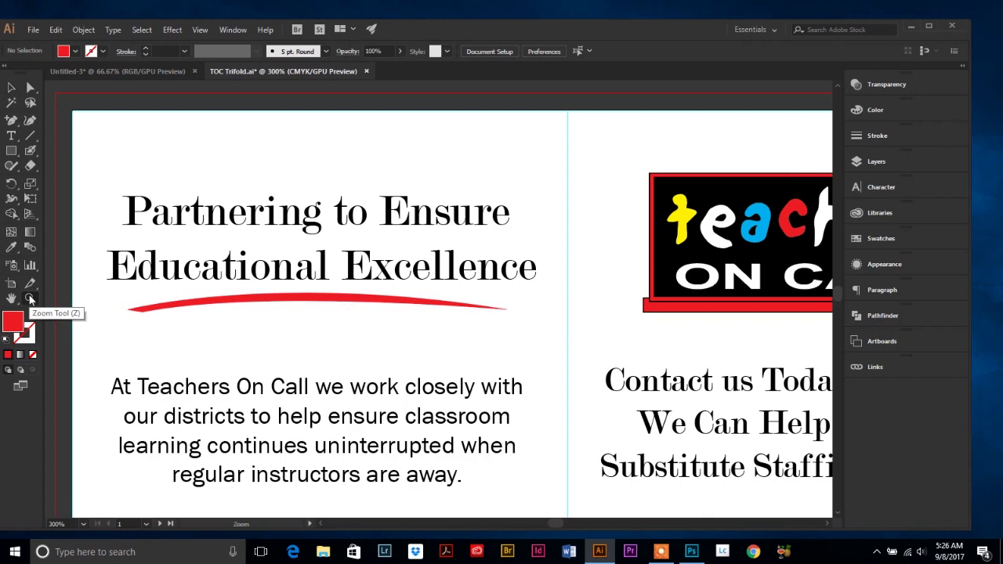
{"action": "left_click", "coordinate": [530, 366], "text": "alt"}
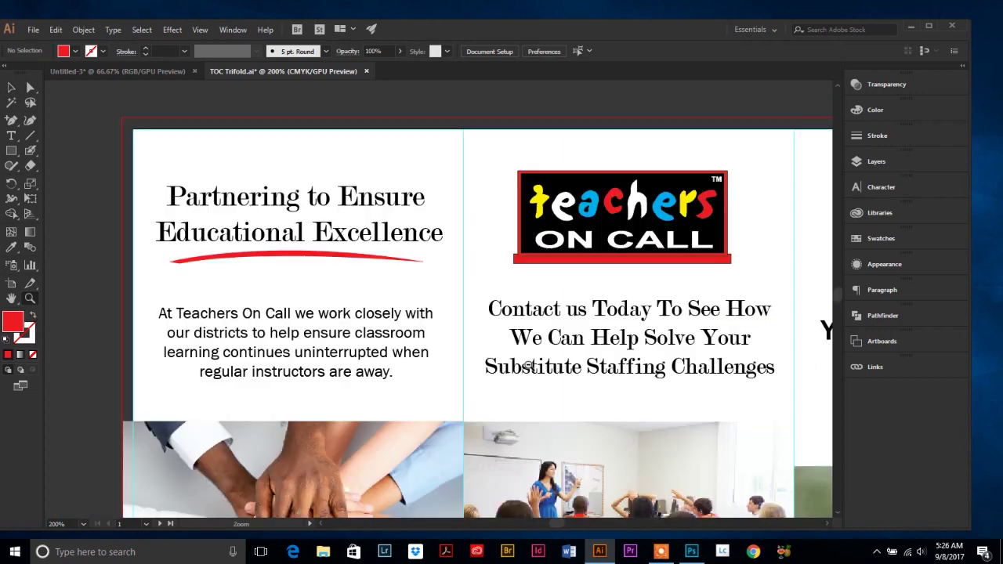
{"action": "left_click", "coordinate": [435, 354], "text": "alt"}
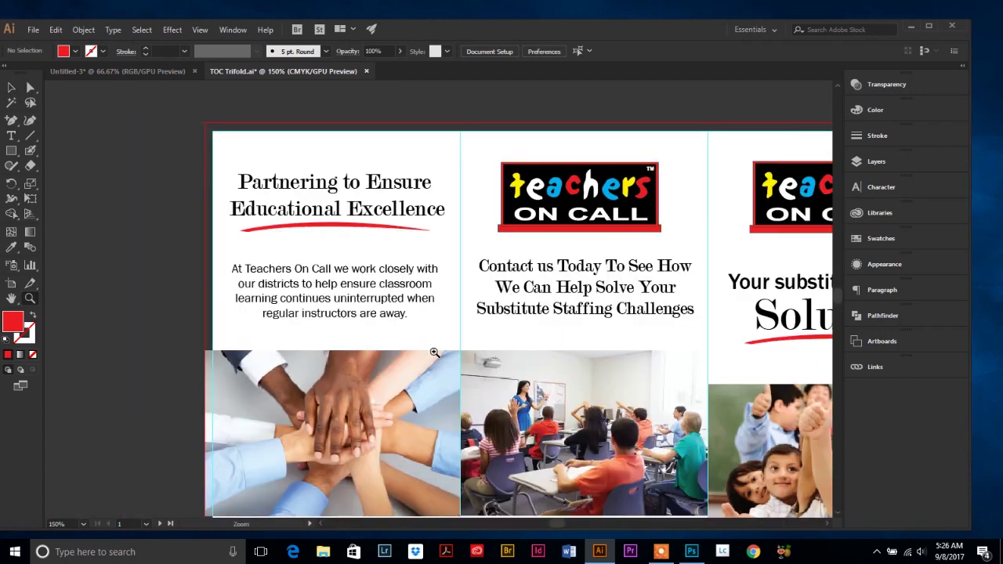
{"action": "left_click", "coordinate": [14, 298]}
{"action": "left_click_drag", "start_coordinate": [533, 292], "coordinate": [50, 246]}
{"action": "left_click_drag", "start_coordinate": [120, 388], "coordinate": [346, 225]}
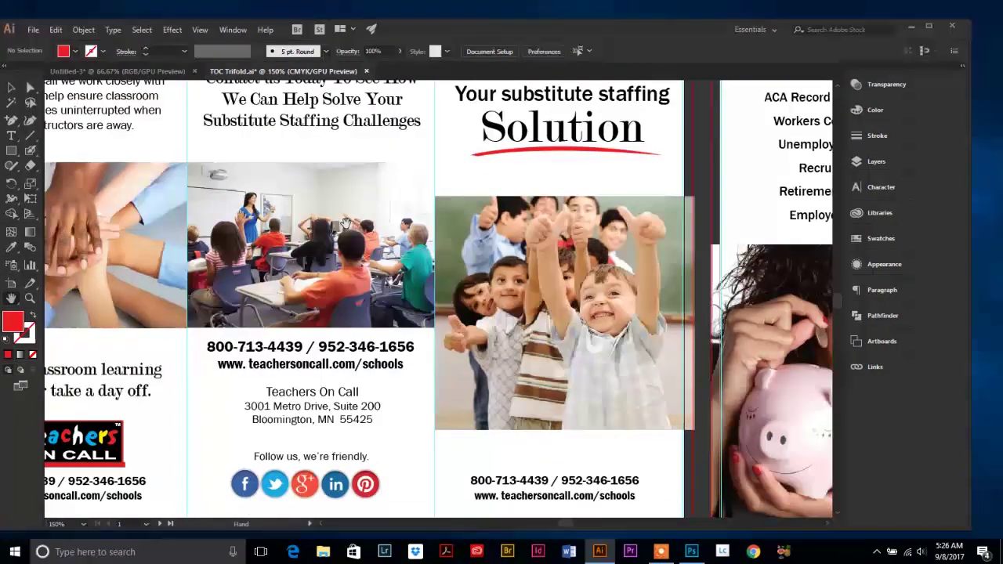
{"action": "scroll", "coordinate": [345, 224], "scroll_direction": "down", "scroll_amount": 3}
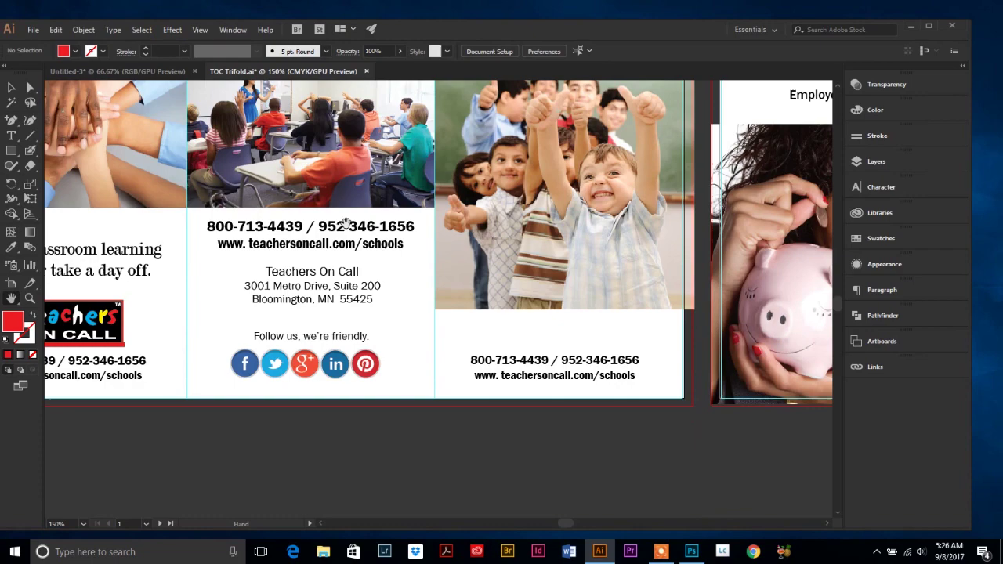
{"action": "scroll", "coordinate": [346, 225], "scroll_direction": "up", "scroll_amount": 3}
{"action": "scroll", "coordinate": [345, 224], "scroll_direction": "down", "scroll_amount": 5}
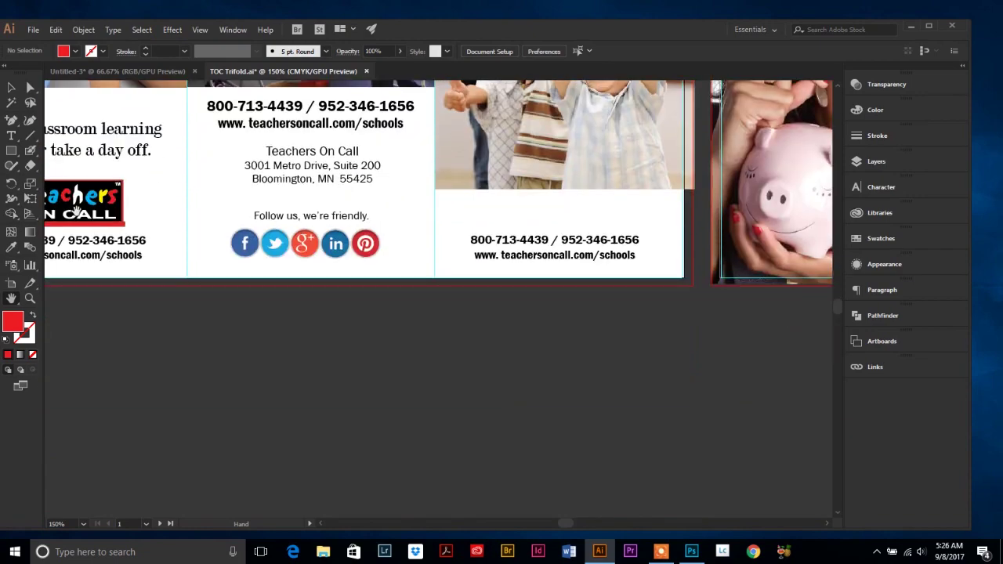
- Draw a new blank Artboard 3 below the brochure's first artboard
{"action": "left_click", "coordinate": [11, 284]}
{"action": "mouse_move", "coordinate": [210, 307]}
{"action": "left_mouse_down"}
{"action": "mouse_move", "coordinate": [488, 470]}
{"action": "mouse_move", "coordinate": [650, 519]}
{"action": "mouse_move", "coordinate": [645, 506]}
{"action": "left_mouse_up"}
{"action": "scroll", "coordinate": [98, 268], "scroll_direction": "down", "scroll_amount": 1}
{"action": "left_click", "coordinate": [12, 87]}
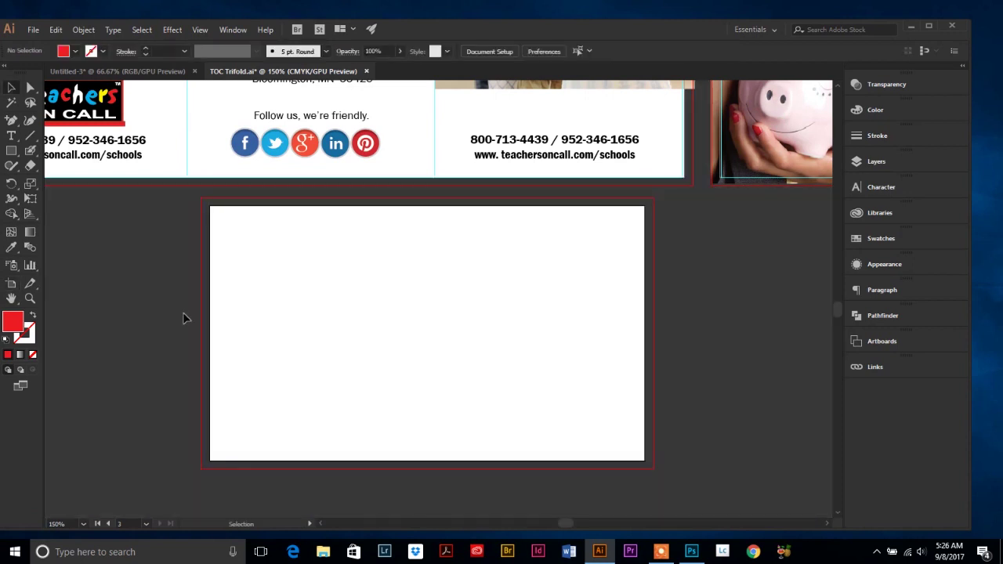
{"action": "left_click", "coordinate": [11, 150]}
{"action": "left_click_drag", "start_coordinate": [221, 215], "coordinate": [308, 301]}
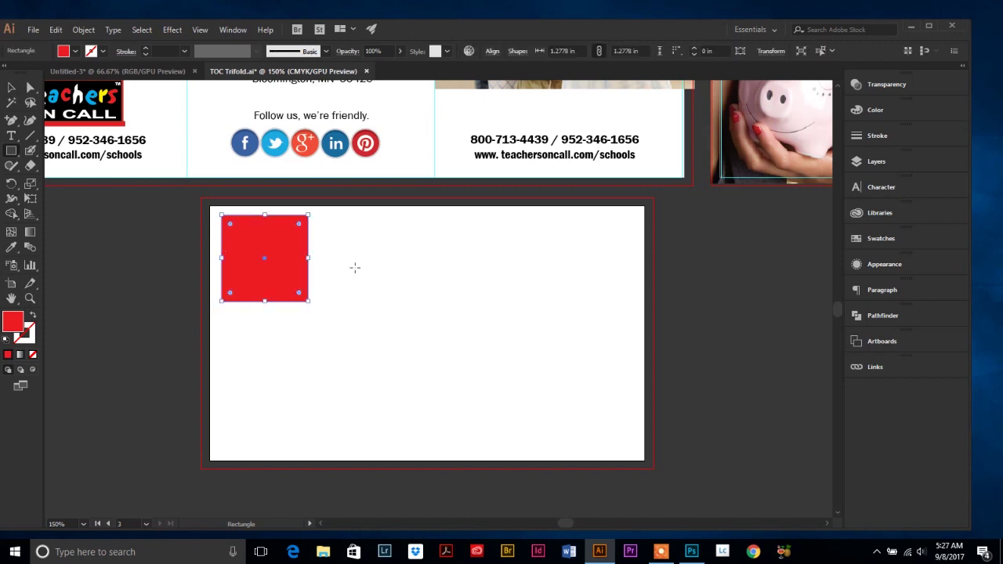
{"action": "left_click", "coordinate": [12, 88]}
{"action": "left_click", "coordinate": [281, 373]}
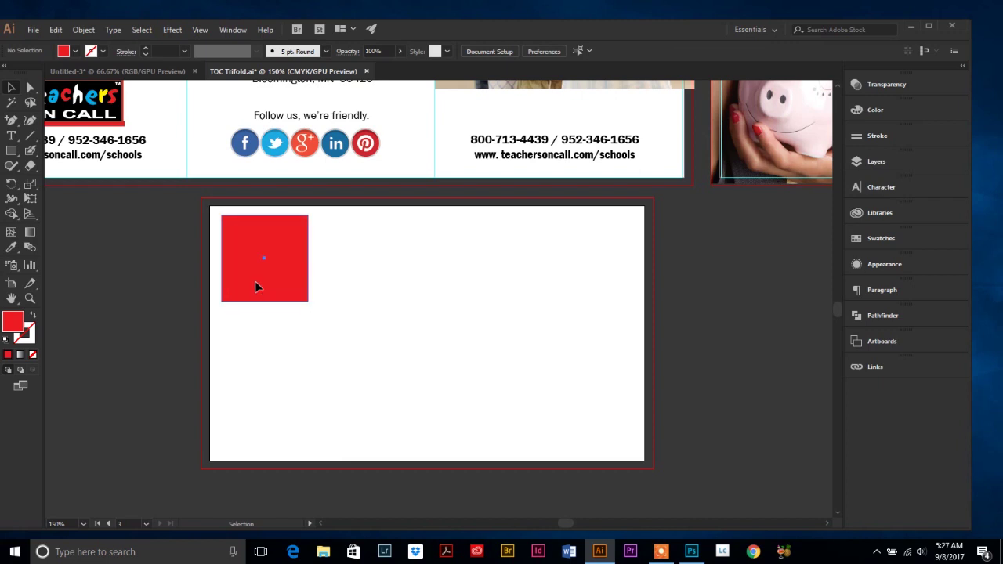
{"action": "left_click_drag", "start_coordinate": [256, 284], "coordinate": [353, 304]}
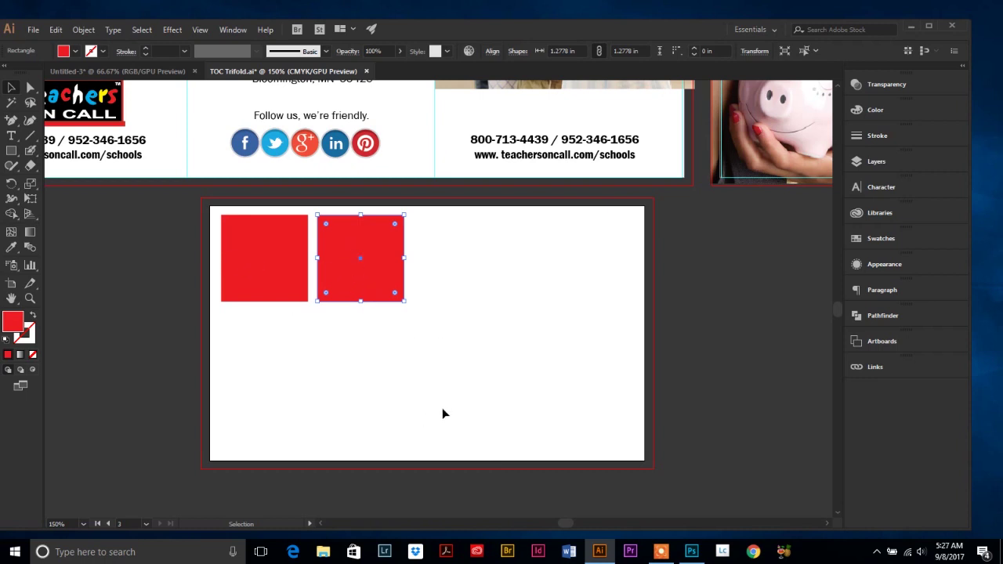
{"action": "key", "text": "a"}
{"action": "key", "text": "ctrl+d"}
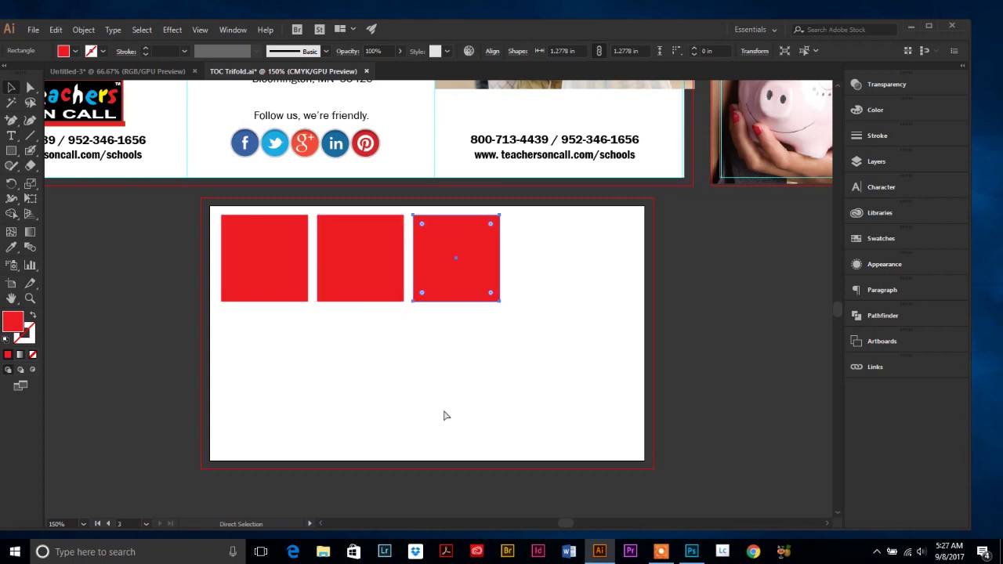
{"action": "key", "text": "ctrl+d"}
{"action": "key", "text": "ctrl+d"}
{"action": "key", "text": "ctrl+d"}
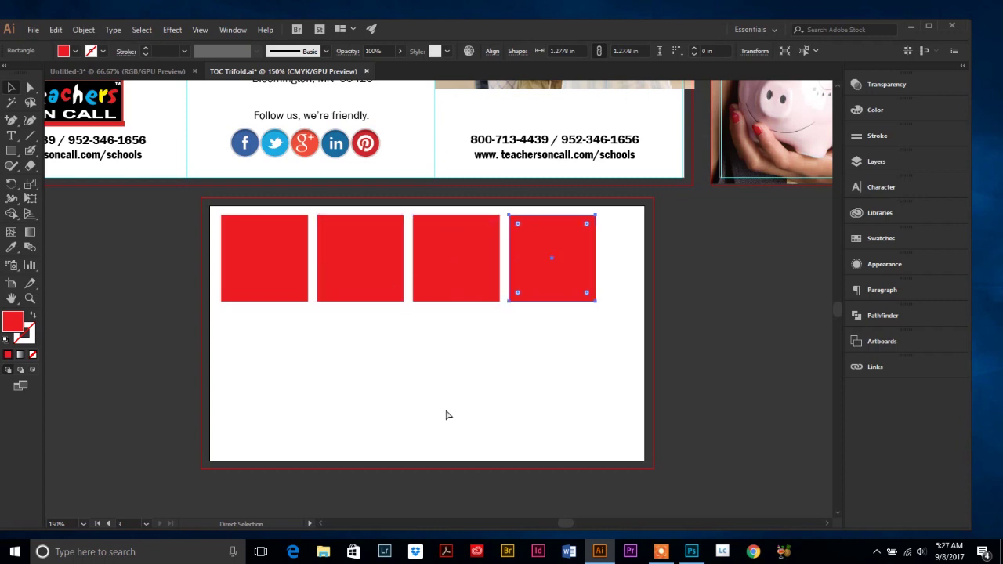
{"action": "key", "text": "ctrl+d"}
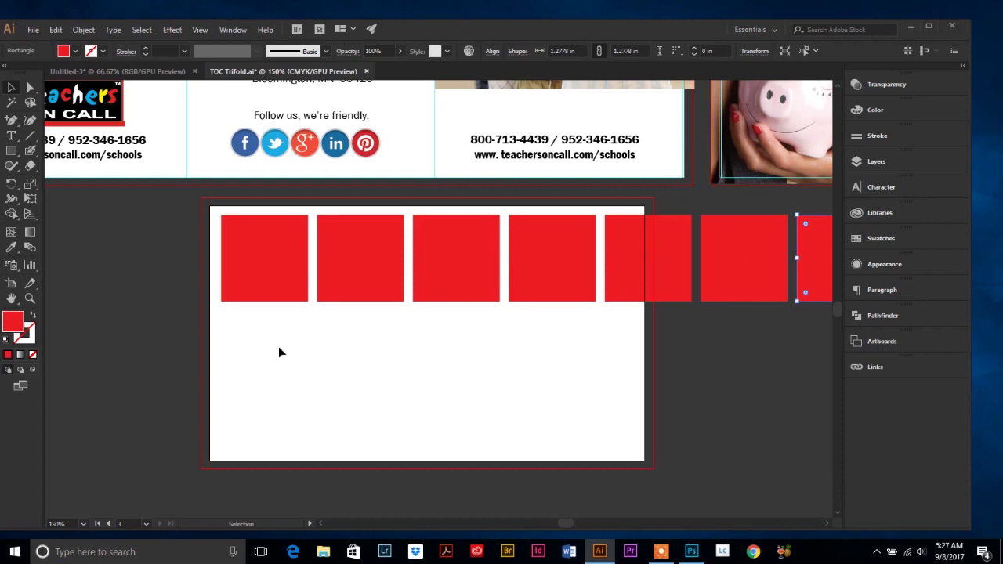
{"action": "key", "text": "Delete"}
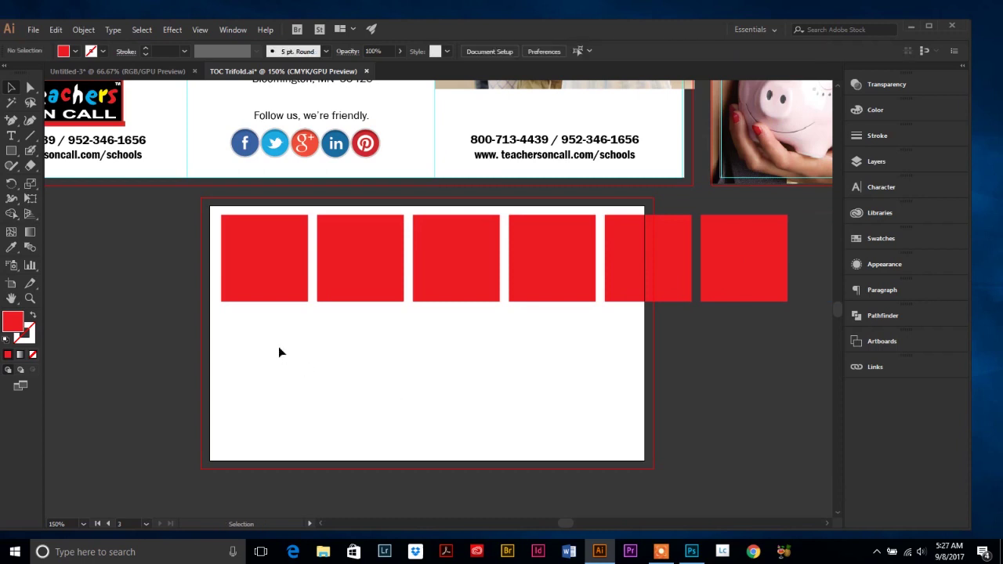
{"action": "key", "text": "ctrl+a"}
{"action": "key", "text": "Delete"}
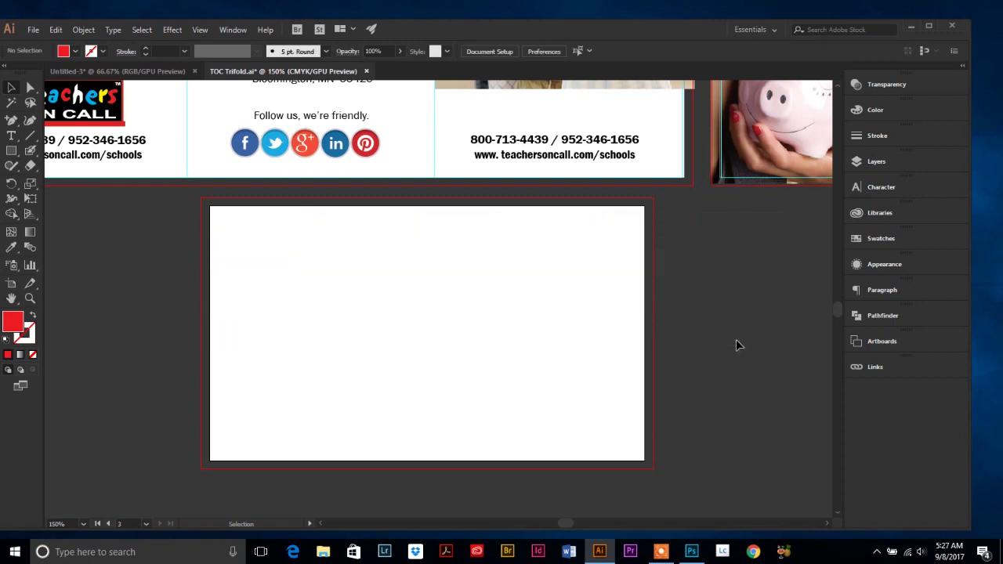
- Draw a red square on the practice artboard
{"action": "left_click", "coordinate": [11, 152]}
{"action": "mouse_move", "coordinate": [258, 235]}
{"action": "left_mouse_down"}
{"action": "mouse_move", "coordinate": [383, 345]}
{"action": "mouse_move", "coordinate": [385, 362]}
{"action": "left_mouse_up"}
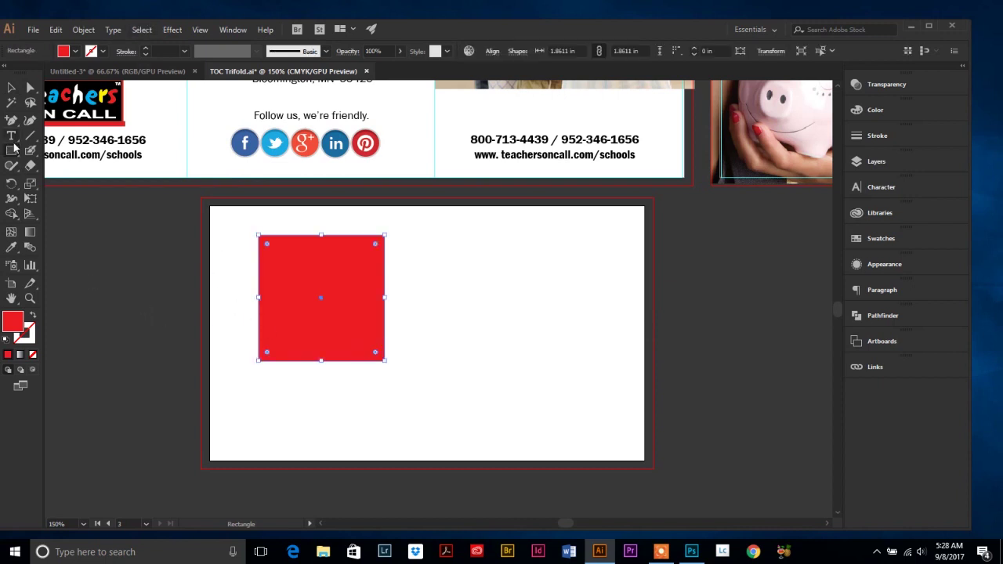
{"action": "left_click_drag", "start_coordinate": [11, 151], "coordinate": [14, 188]}
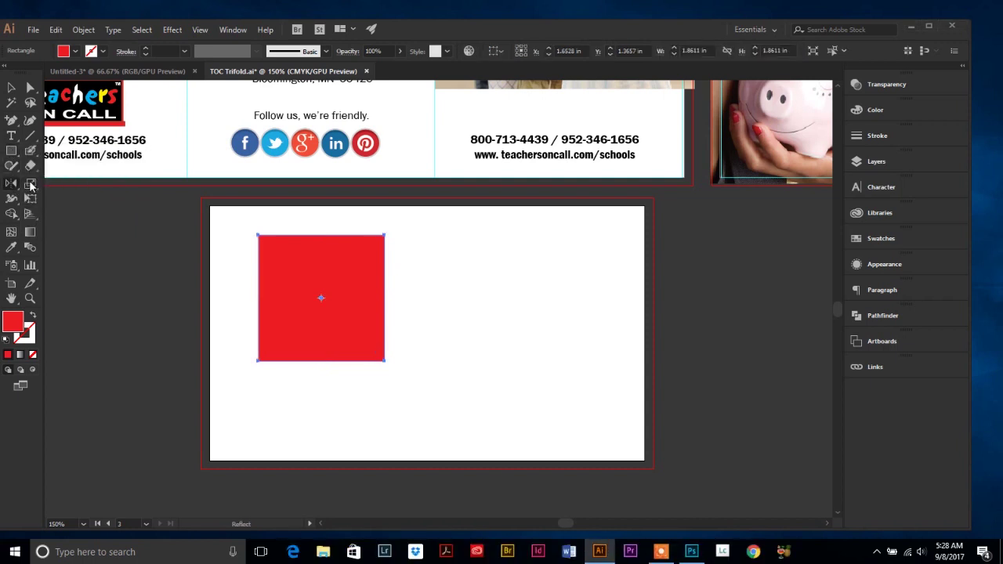
{"action": "left_click", "coordinate": [31, 185]}
{"action": "double_click", "coordinate": [30, 185]}
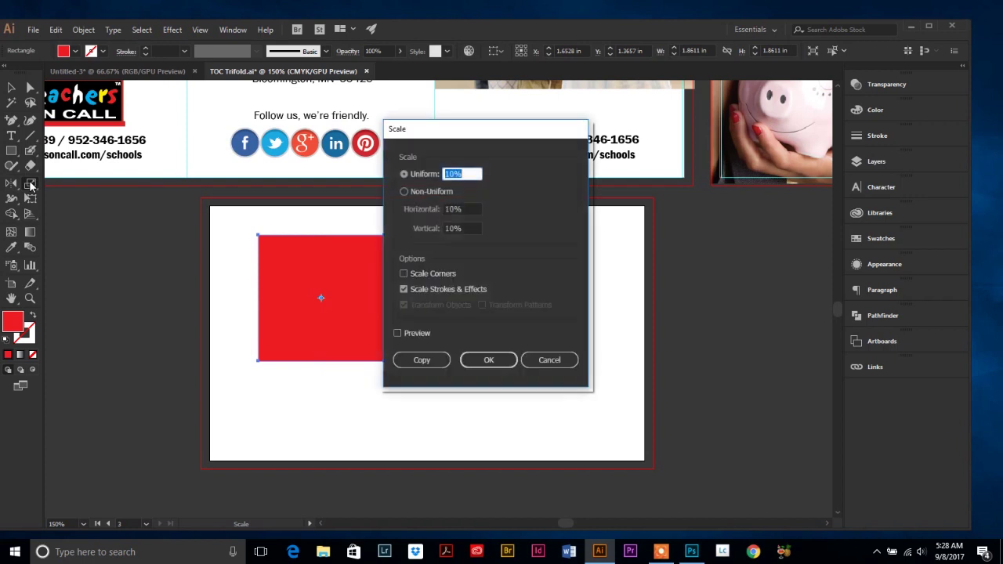
{"action": "left_click", "coordinate": [549, 359]}
- Shear the square into a parallelogram and repeat the slant with Ctrl+D
{"action": "left_click_drag", "start_coordinate": [32, 186], "coordinate": [79, 201]}
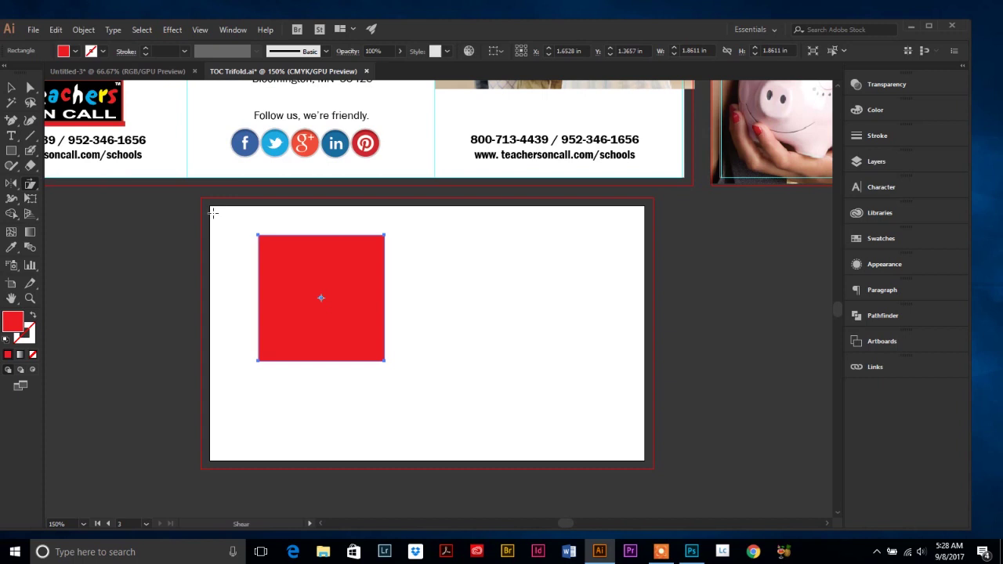
{"action": "mouse_move", "coordinate": [314, 227]}
{"action": "left_mouse_down"}
{"action": "mouse_move", "coordinate": [356, 231]}
{"action": "mouse_move", "coordinate": [332, 226]}
{"action": "left_mouse_up"}
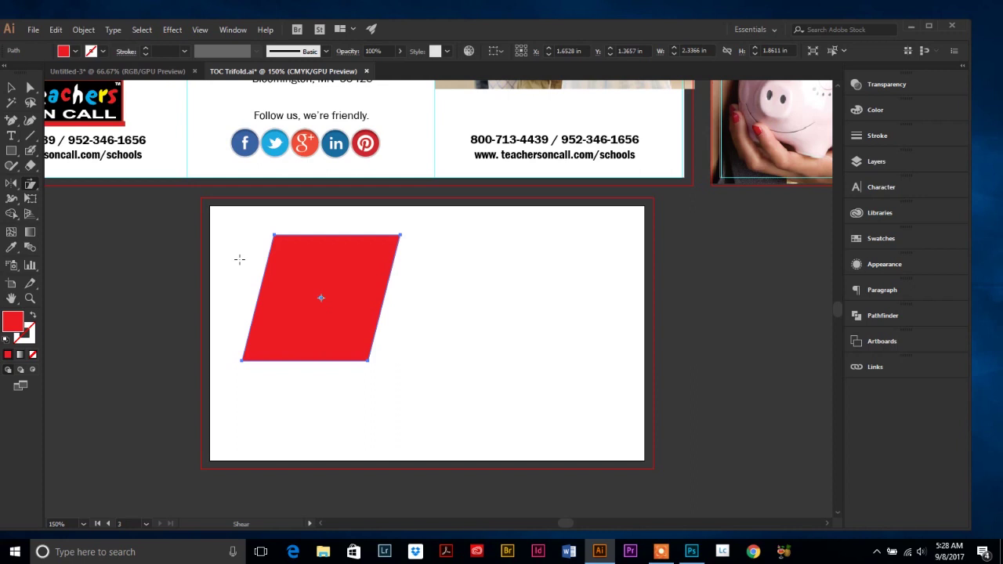
{"action": "left_click_drag", "start_coordinate": [239, 259], "coordinate": [328, 422]}
{"action": "key", "text": "v"}
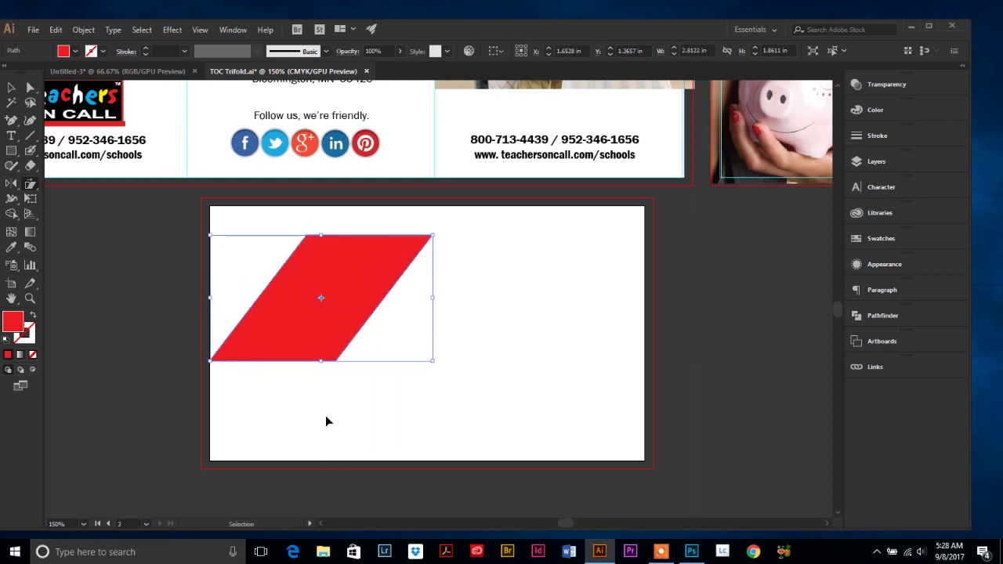
{"action": "key", "text": "ctrl+d"}
{"action": "key", "text": "ctrl+d"}
{"action": "key", "text": "ctrl+d"}
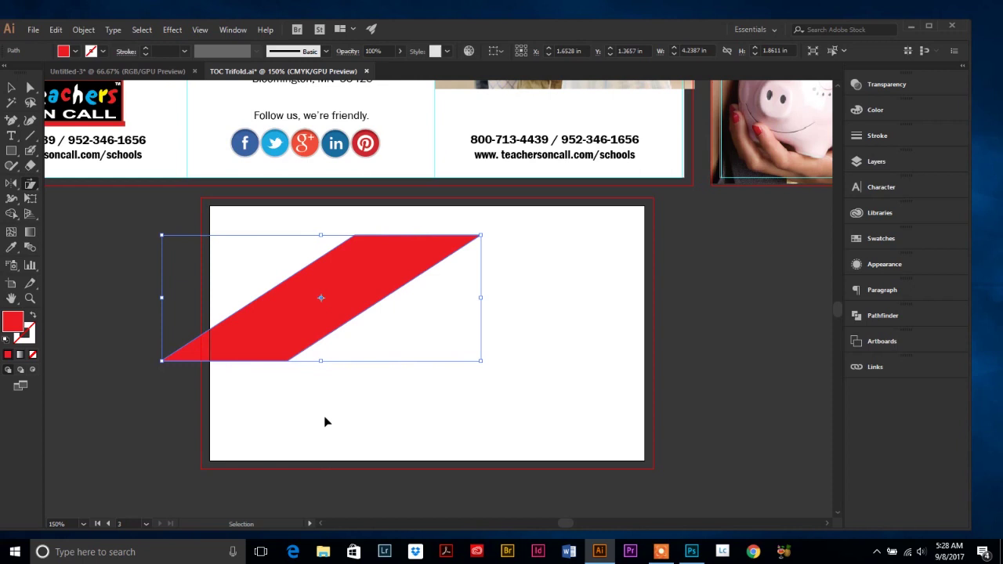
{"action": "key", "text": "ctrl+d"}
{"action": "key", "text": "ctrl+d"}
{"action": "key", "text": "ctrl+d"}
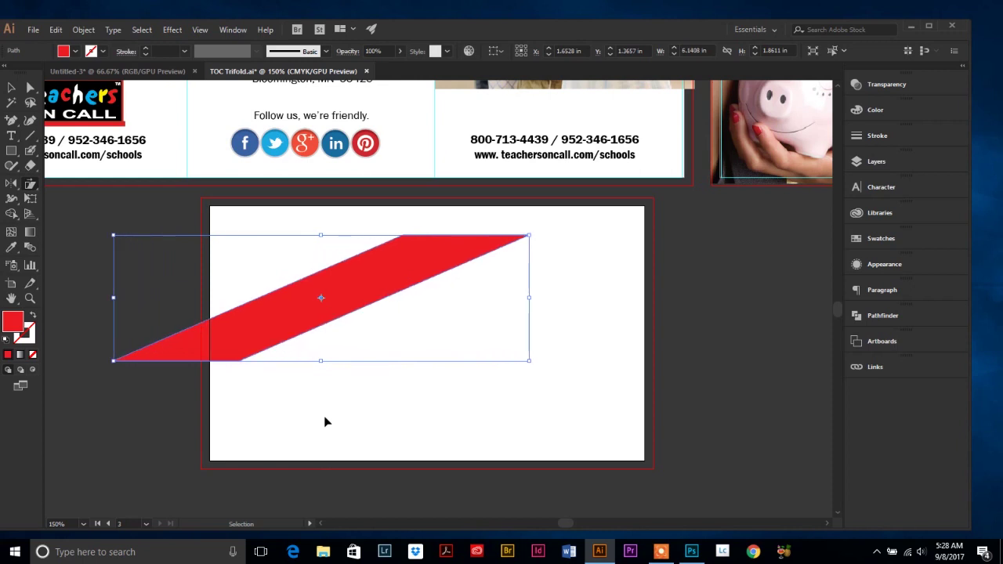
- Undo and redo the repeated slants, ending at a parallelogram about 2.81 × 1.86 in
{"action": "left_click", "coordinate": [326, 422]}
{"action": "key", "text": "ctrl+z"}
{"action": "key", "text": "ctrl+z"}
{"action": "key", "text": "ctrl+z"}
{"action": "key", "text": "ctrl+z"}
{"action": "key", "text": "ctrl+z"}
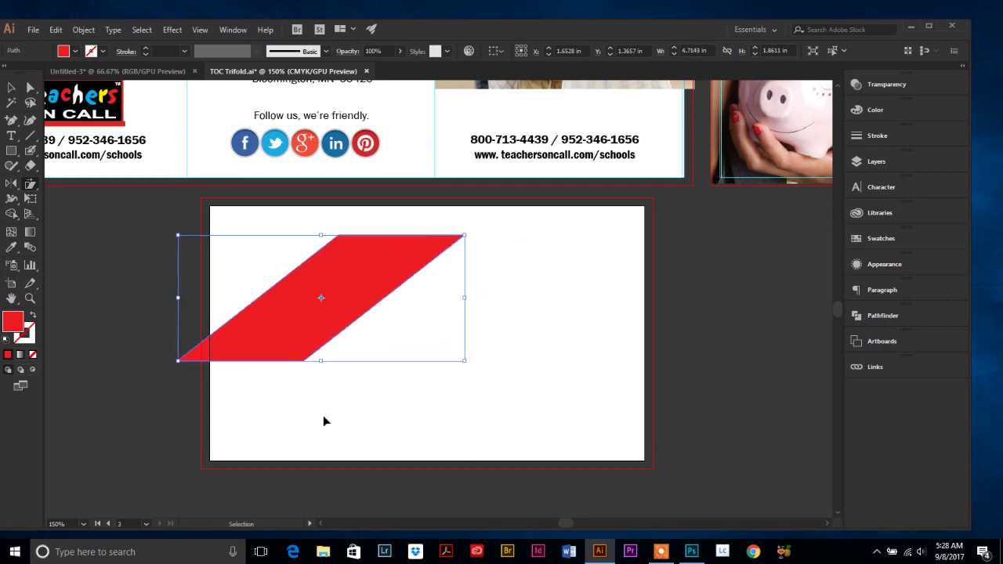
{"action": "key", "text": "ctrl+z"}
{"action": "key", "text": "ctrl+shift+z"}
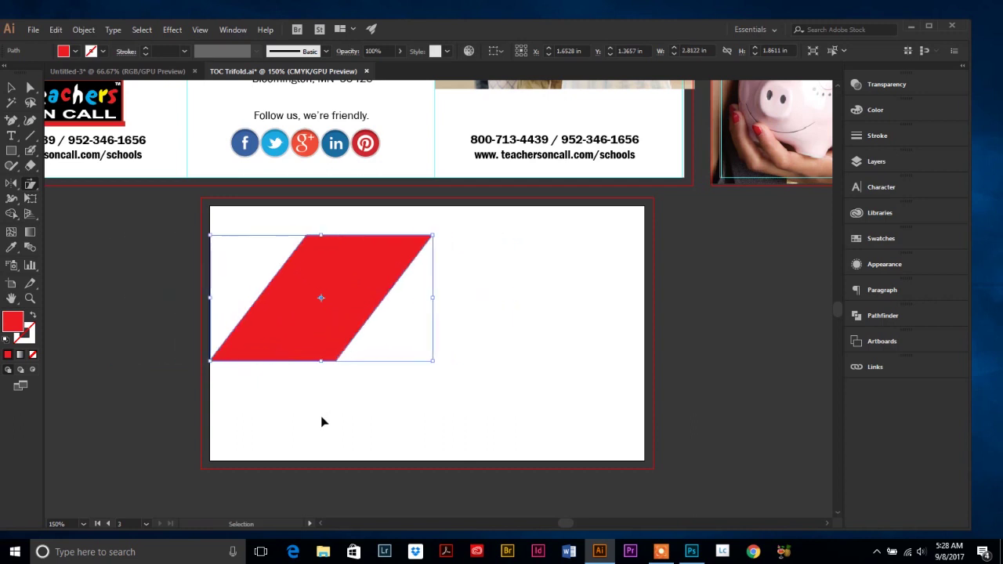
{"action": "key", "text": "ctrl+shift+z"}
{"action": "key", "text": "ctrl+shift+z"}
{"action": "key", "text": "ctrl+shift+z"}
{"action": "key", "text": "ctrl+shift+z"}
{"action": "key", "text": "ctrl+z"}
{"action": "key", "text": "ctrl+z"}
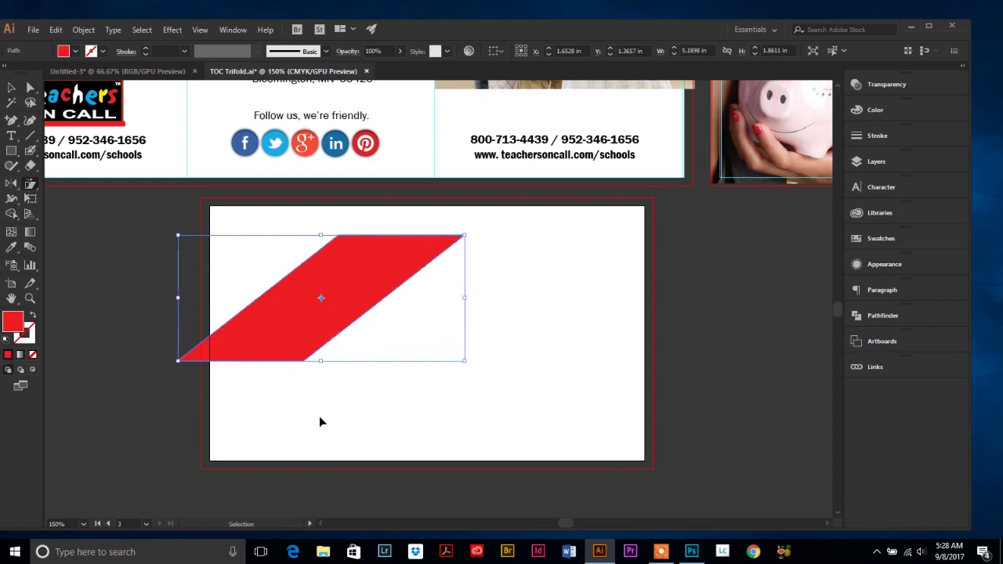
{"action": "key", "text": "ctrl+z"}
{"action": "key", "text": "ctrl+z"}
{"action": "key", "text": "ctrl+z"}
- Look at Object > Transform, then select and delete the red parallelogram
{"action": "left_click", "coordinate": [11, 87]}
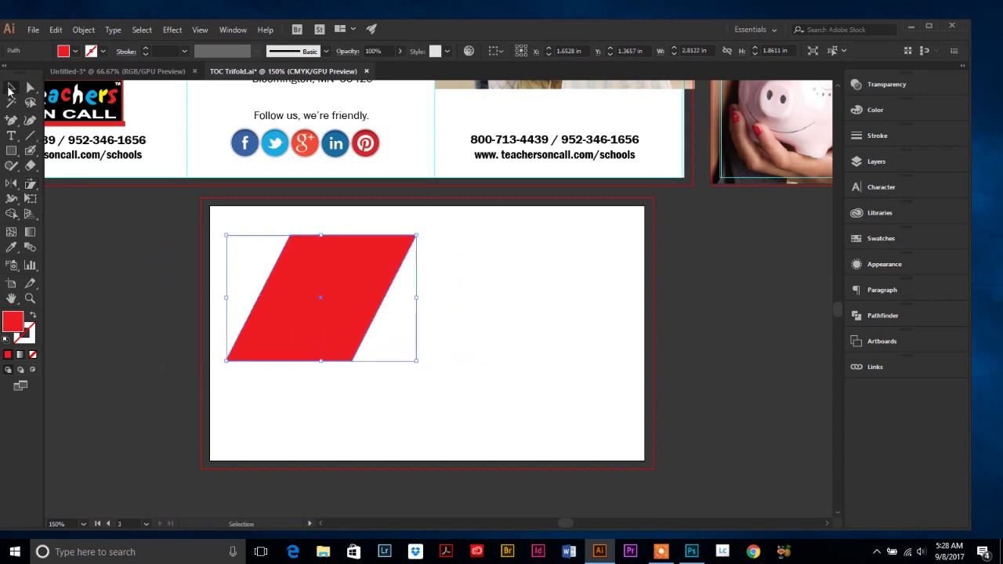
{"action": "left_click", "coordinate": [344, 400]}
{"action": "left_click", "coordinate": [339, 345]}
{"action": "left_click", "coordinate": [84, 30]}
{"action": "mouse_move", "coordinate": [98, 47]}
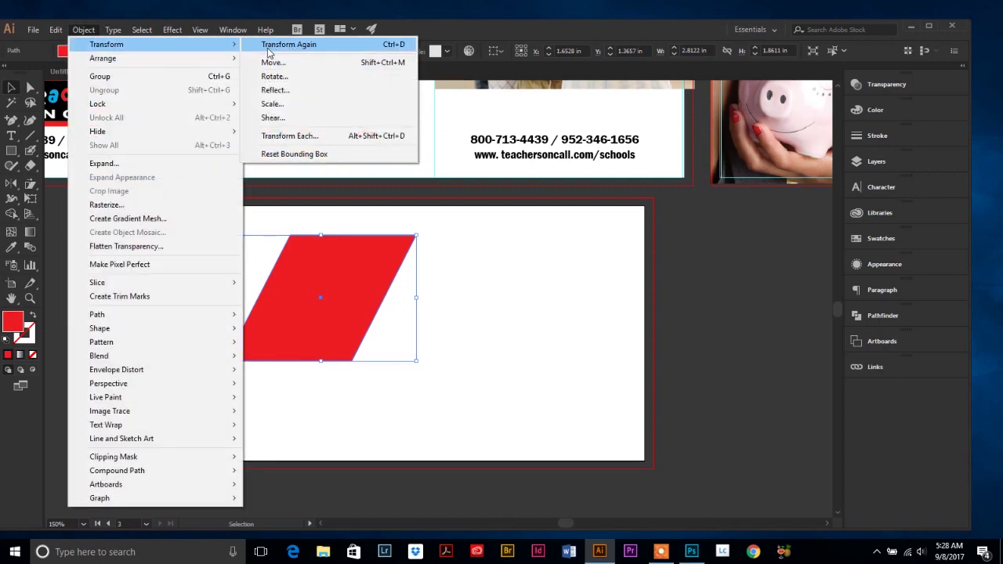
{"action": "left_click", "coordinate": [459, 318]}
{"action": "left_click", "coordinate": [346, 301]}
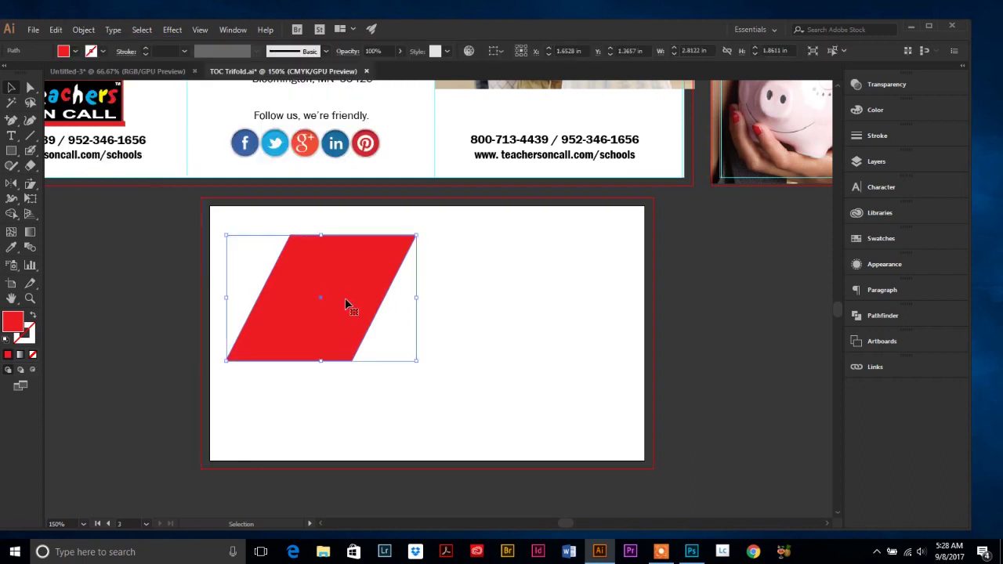
{"action": "key", "text": "Delete"}
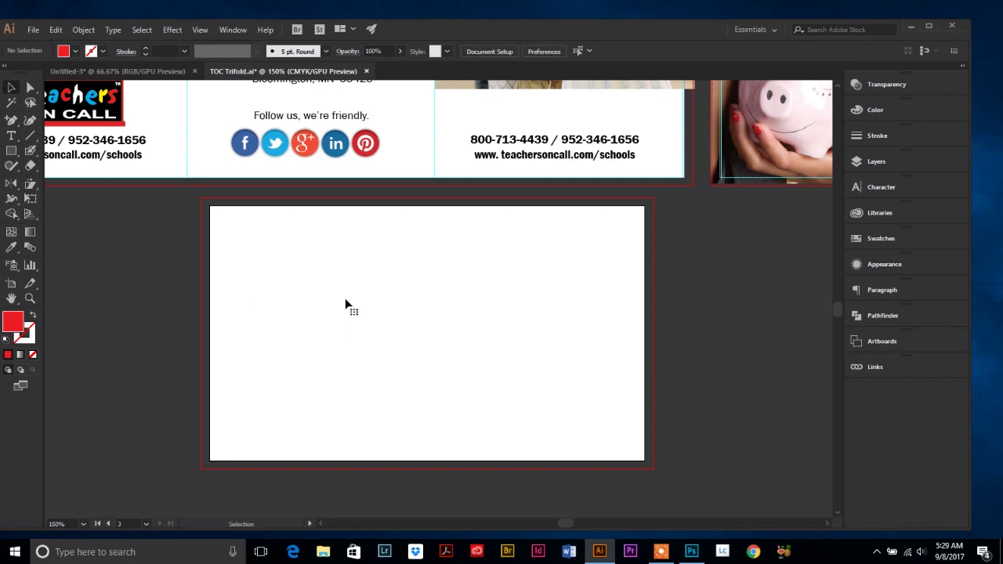
- Zoom out below 100% and pan so both brochure artboards are in view
{"action": "left_click", "coordinate": [30, 298]}
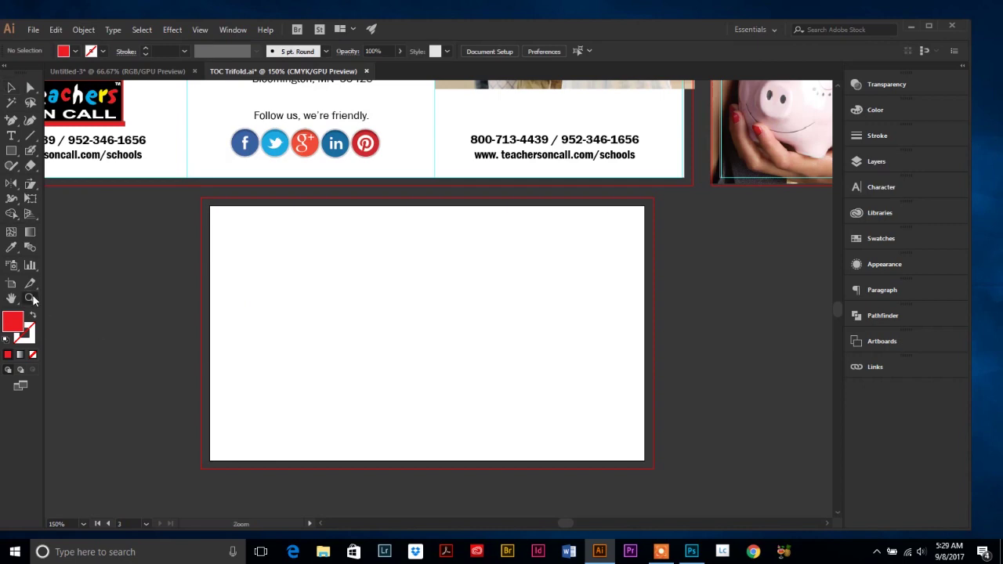
{"action": "left_click", "coordinate": [290, 178], "text": "alt"}
{"action": "left_click", "coordinate": [518, 223], "text": "alt"}
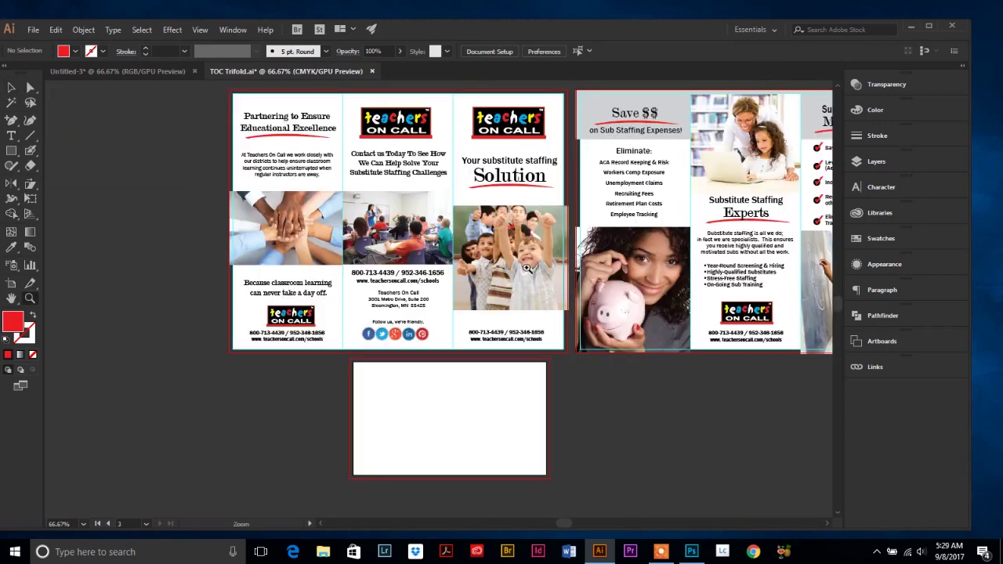
{"action": "left_click", "coordinate": [11, 297]}
{"action": "left_click_drag", "start_coordinate": [416, 224], "coordinate": [318, 215]}
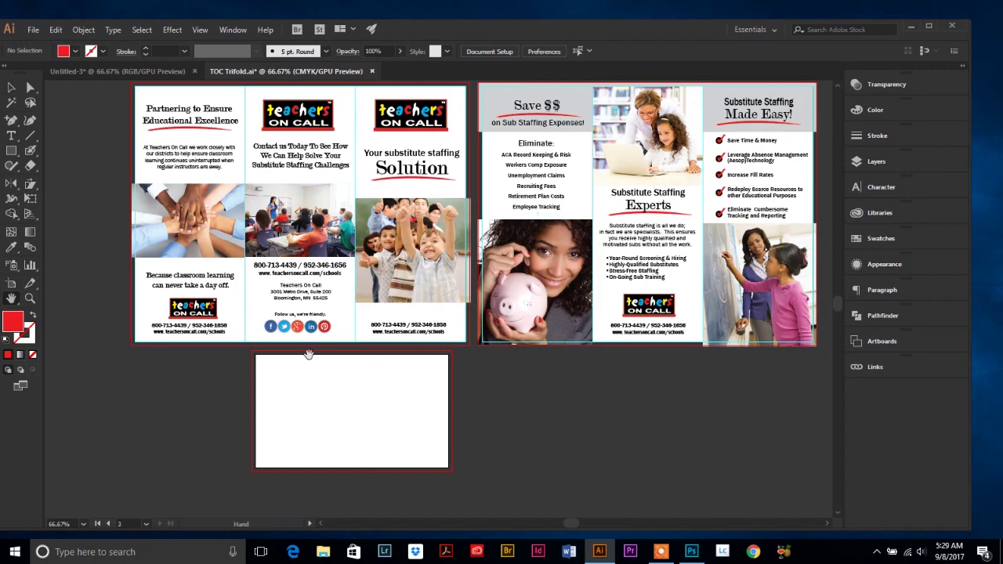
- Select the practice Artboard 3 and delete it
{"action": "left_click", "coordinate": [12, 88]}
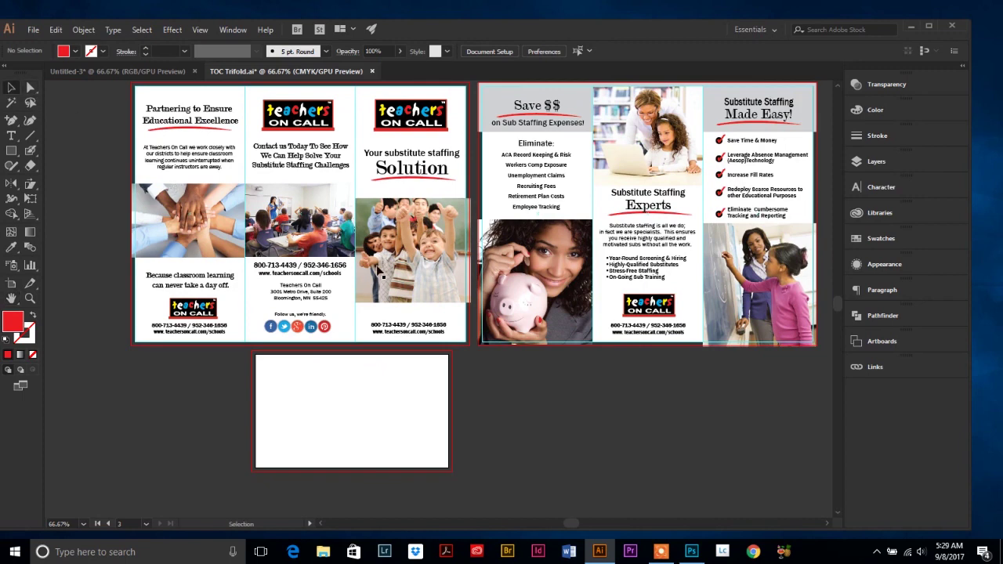
{"action": "left_click", "coordinate": [11, 283]}
{"action": "key", "text": "Delete"}
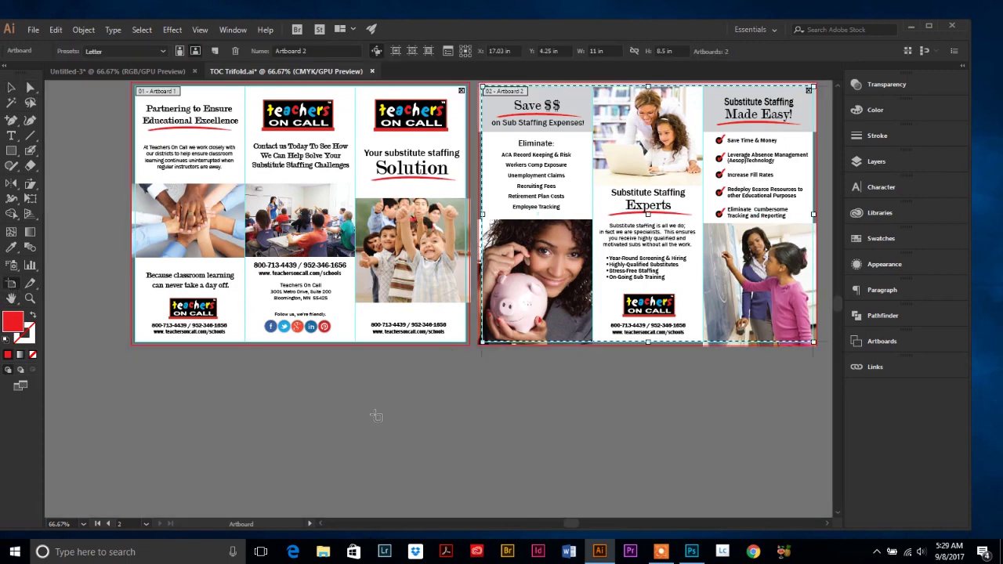
{"action": "left_click", "coordinate": [11, 88]}
{"action": "scroll", "coordinate": [178, 267], "scroll_direction": "up", "scroll_amount": 2}
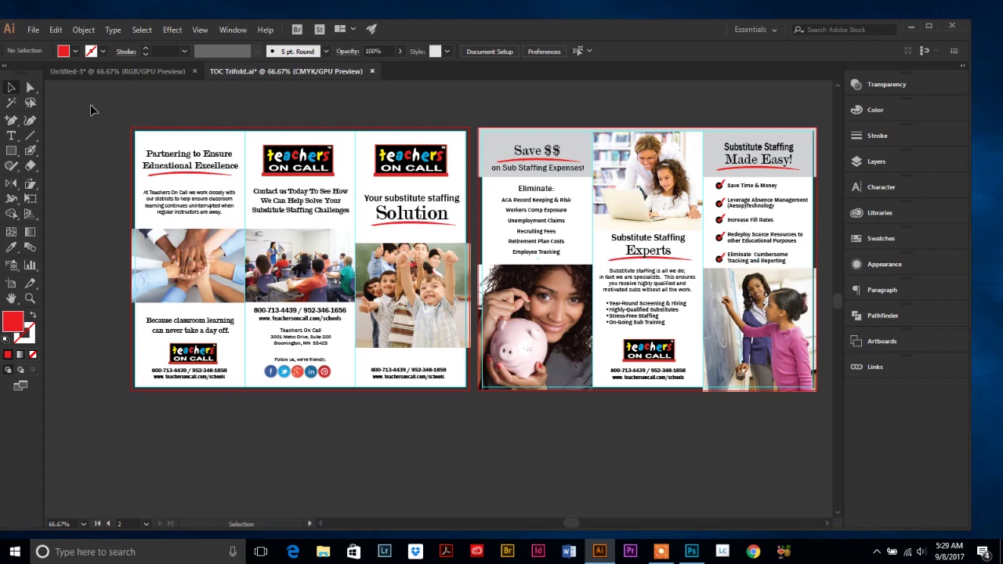
- Pan both artboards fully into view, select all artwork with Ctrl+A, then deselect everything
{"action": "left_click_drag", "start_coordinate": [90, 105], "coordinate": [472, 403]}
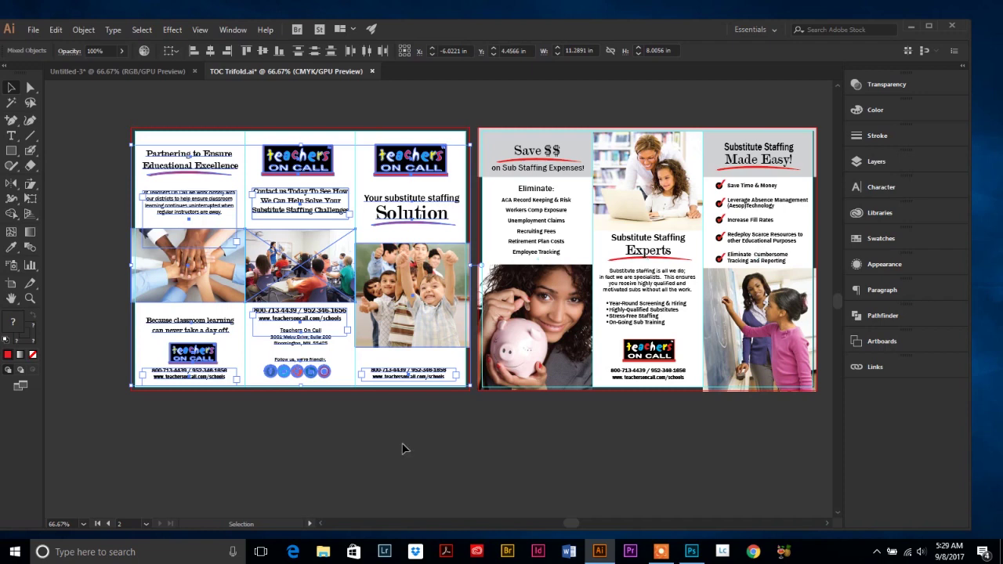
{"action": "left_click", "coordinate": [187, 117]}
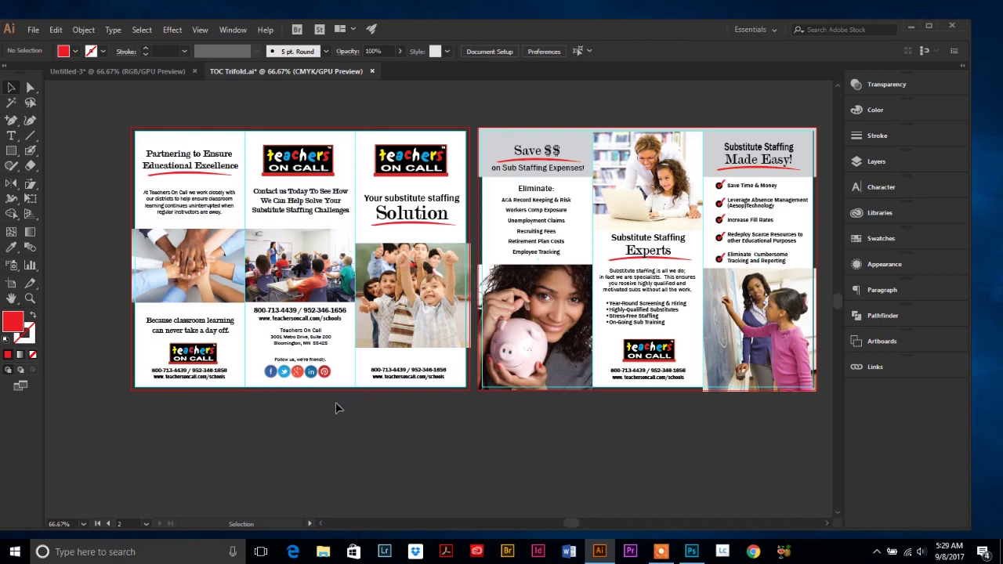
{"action": "key", "text": "a"}
{"action": "key", "text": "ctrl+a"}
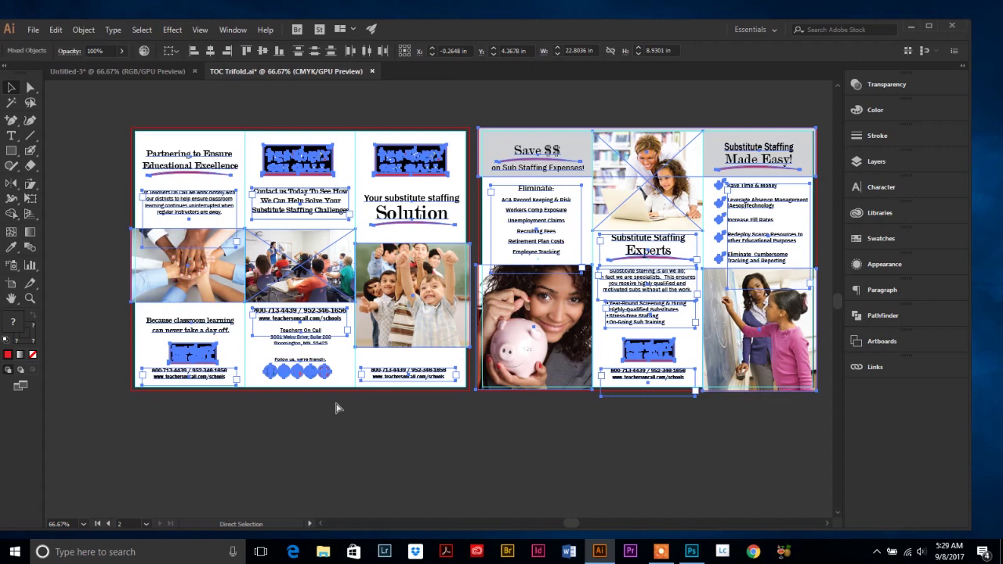
{"action": "left_click", "coordinate": [10, 299]}
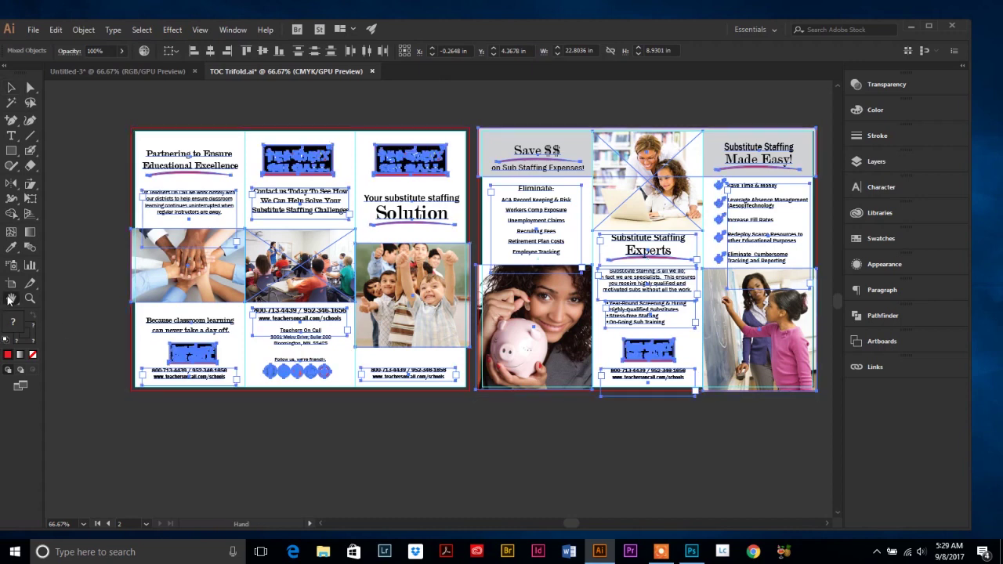
{"action": "left_click_drag", "start_coordinate": [381, 308], "coordinate": [339, 318]}
{"action": "left_click", "coordinate": [12, 88]}
{"action": "key", "text": "ctrl+shift+a"}
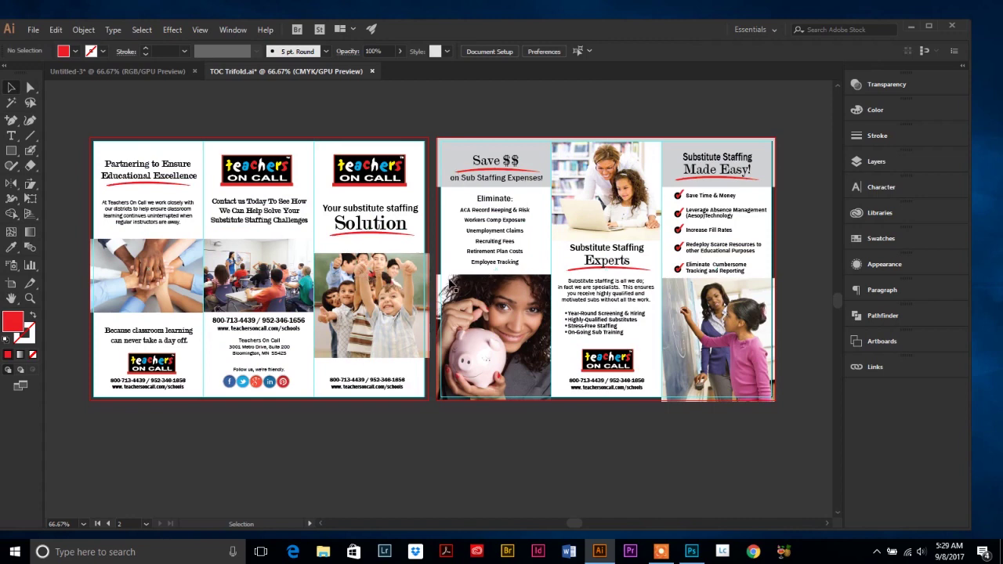
{"action": "key", "text": "ctrl+a"}
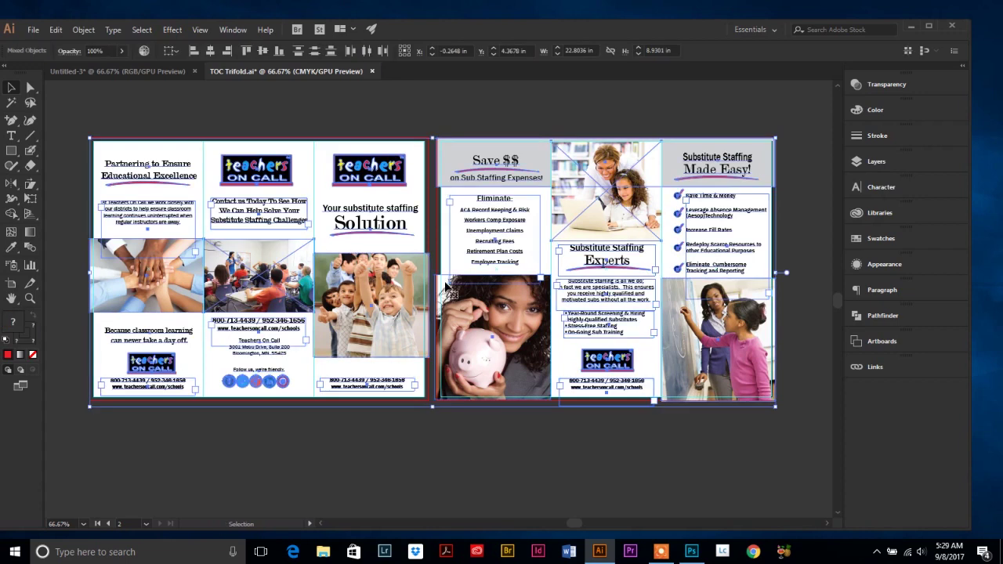
{"action": "left_click", "coordinate": [411, 129]}
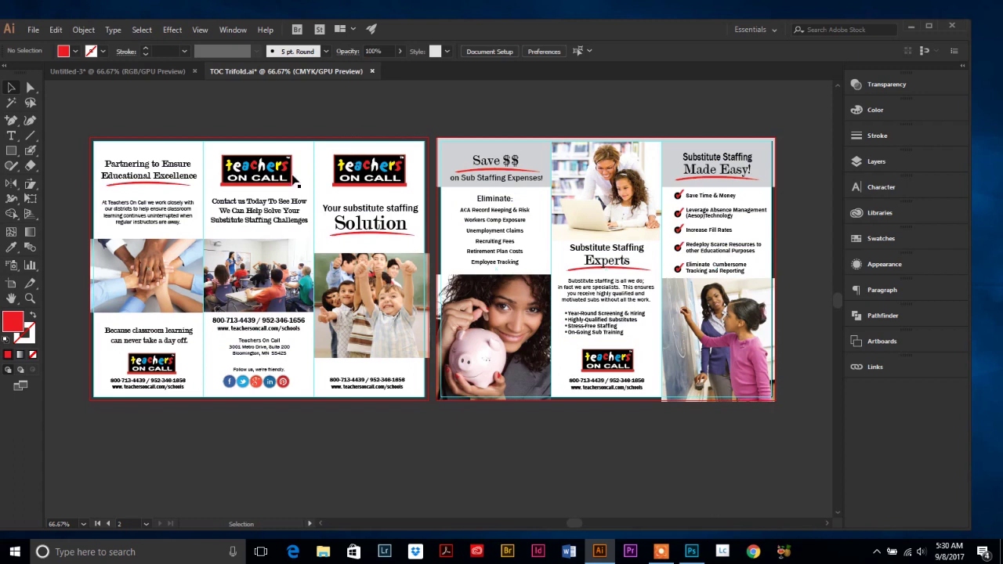
- Zoom to 150% and pan onto the first brochure panels
{"action": "left_click", "coordinate": [29, 298]}
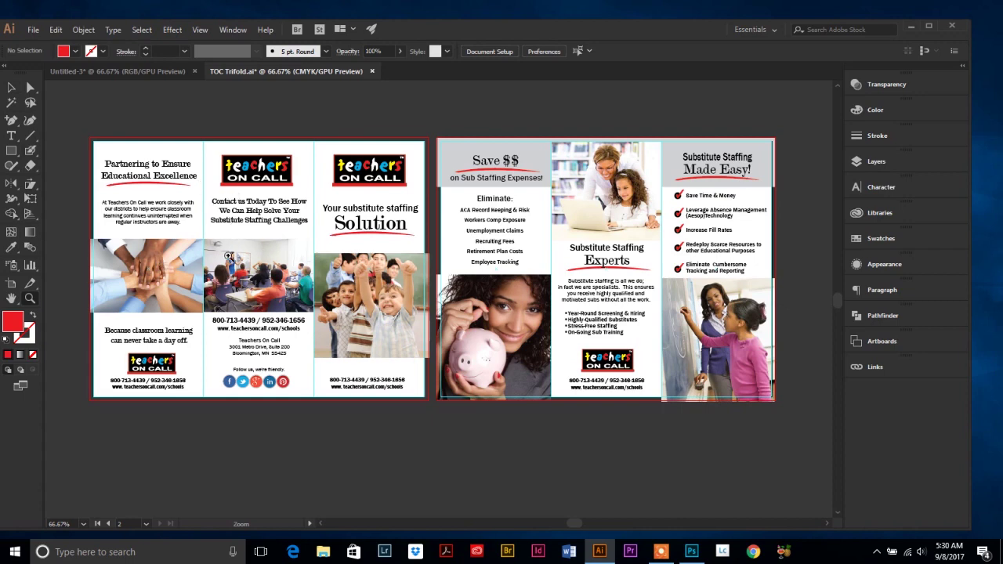
{"action": "left_click", "coordinate": [12, 87]}
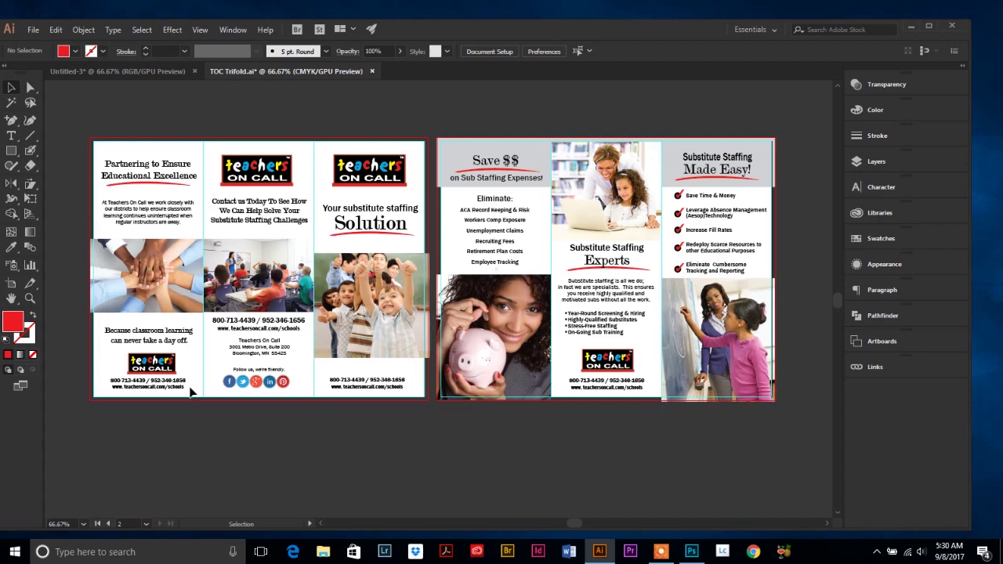
{"action": "left_click", "coordinate": [28, 300]}
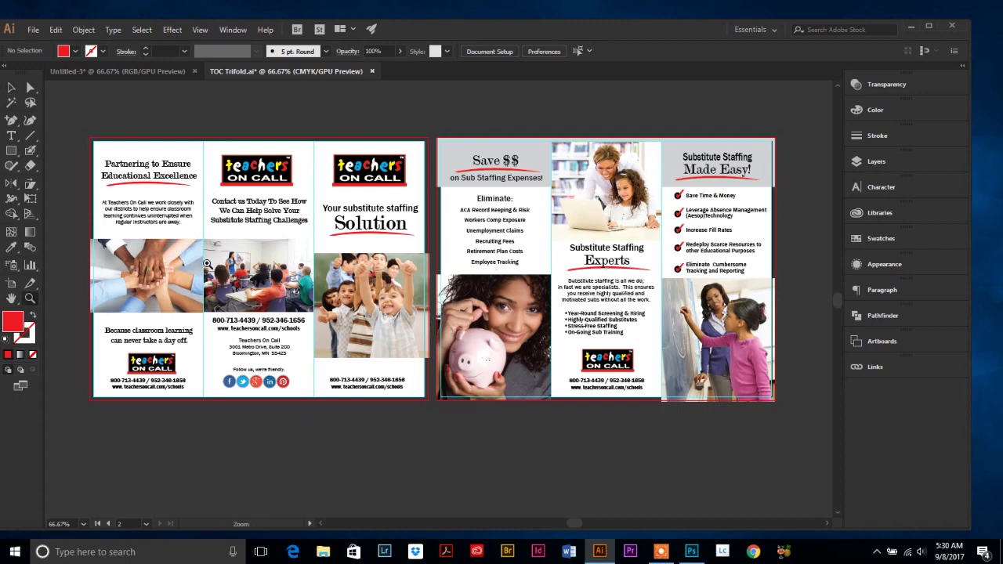
{"action": "left_click", "coordinate": [266, 310]}
{"action": "left_click", "coordinate": [515, 272]}
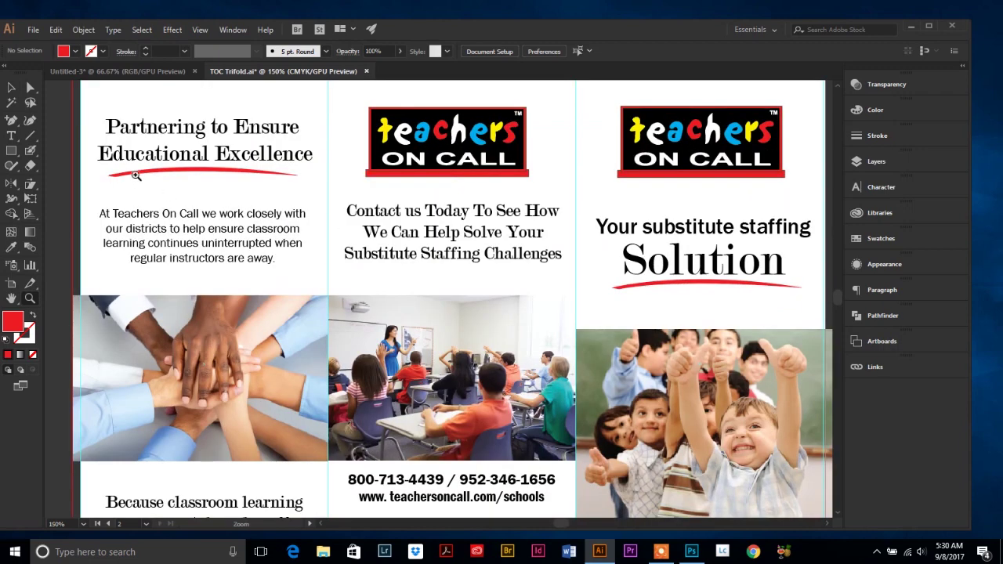
{"action": "left_click", "coordinate": [12, 298]}
{"action": "left_click_drag", "start_coordinate": [114, 210], "coordinate": [185, 250]}
- Select the Partnering heading, direct-select its red swoosh, and check the paragraph frame
{"action": "left_click", "coordinate": [12, 88]}
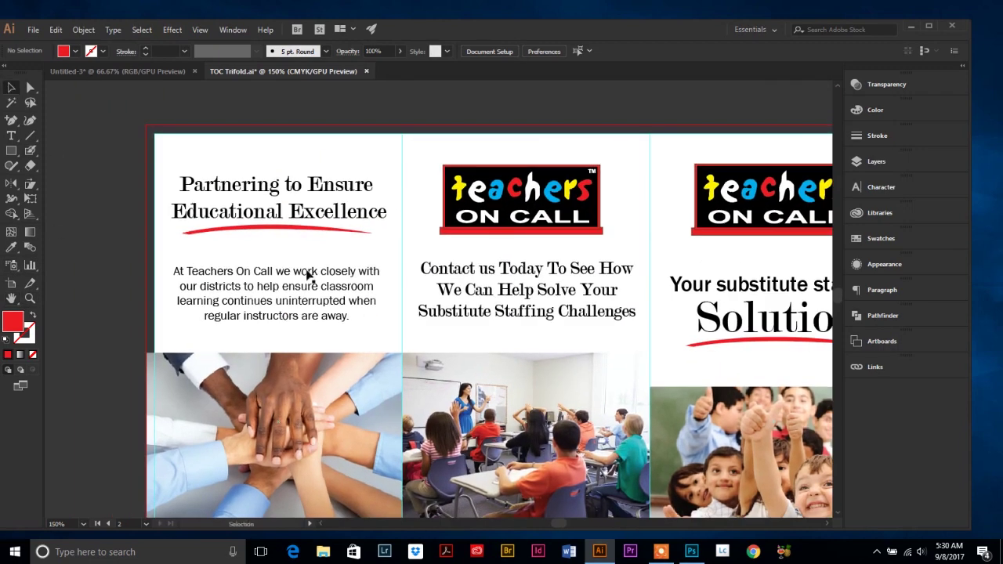
{"action": "left_click", "coordinate": [264, 192]}
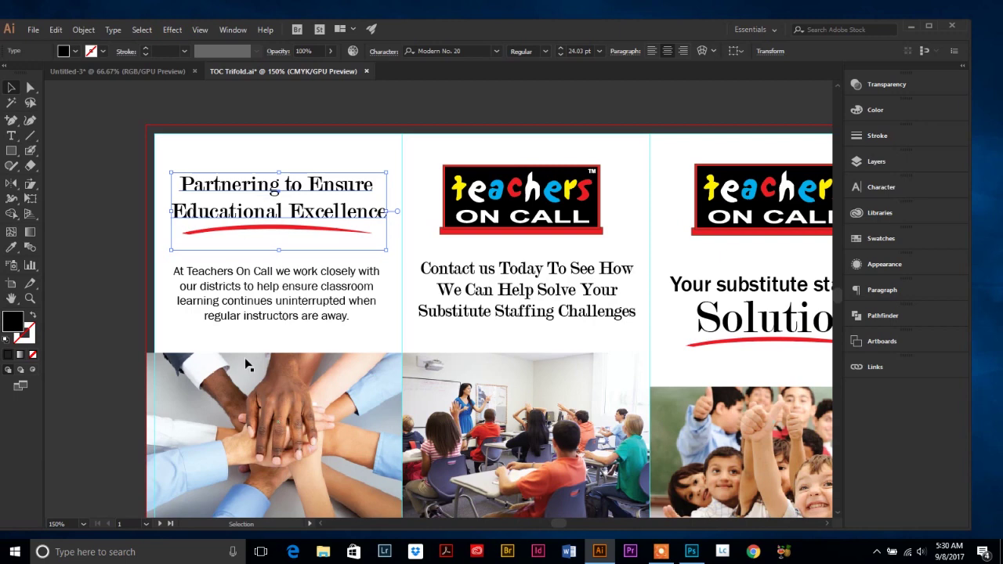
{"action": "key", "text": "a"}
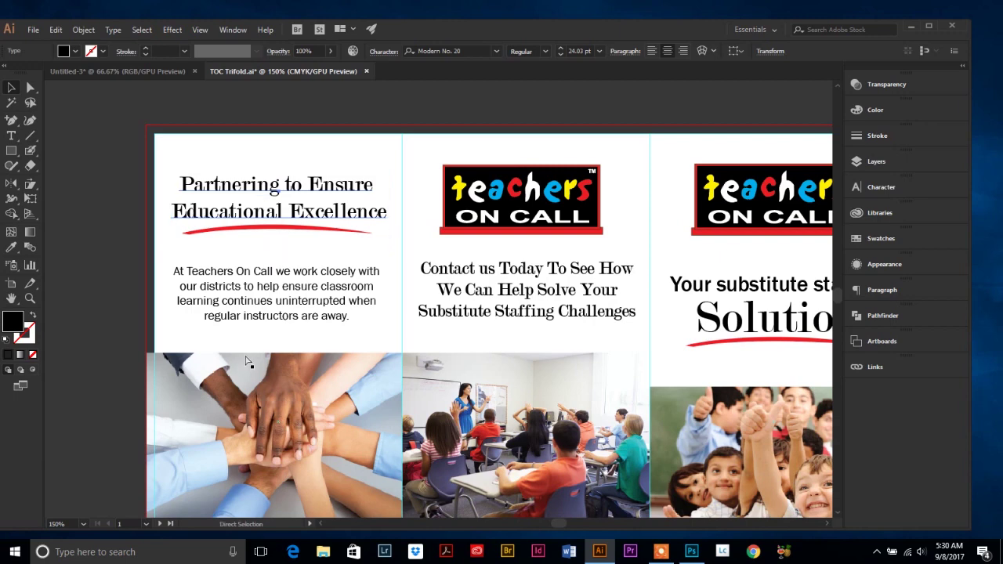
{"action": "left_click", "coordinate": [266, 231]}
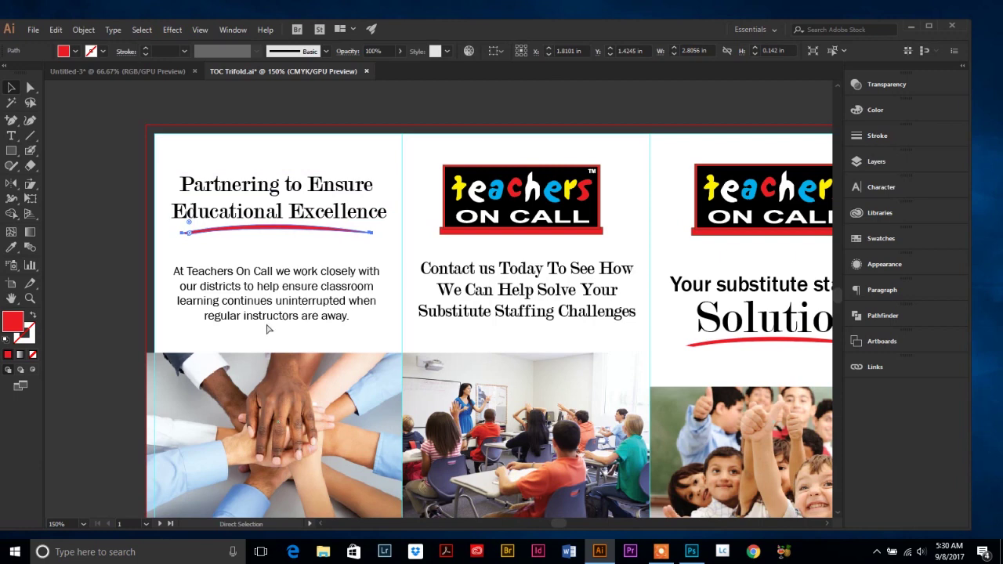
{"action": "left_click", "coordinate": [267, 329]}
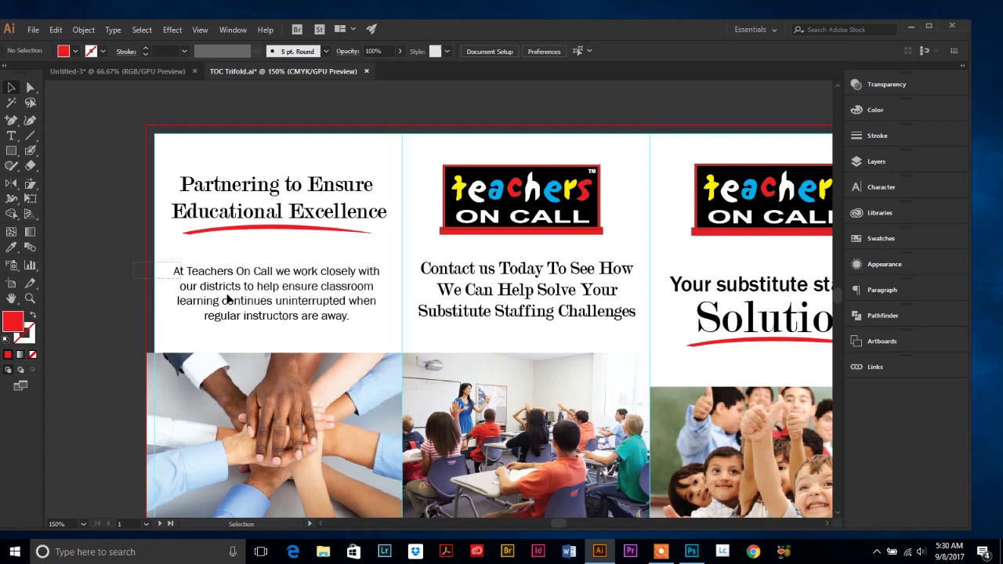
{"action": "left_click", "coordinate": [385, 453]}
{"action": "left_click", "coordinate": [349, 474]}
{"action": "scroll", "coordinate": [343, 471], "scroll_direction": "down", "scroll_amount": 1}
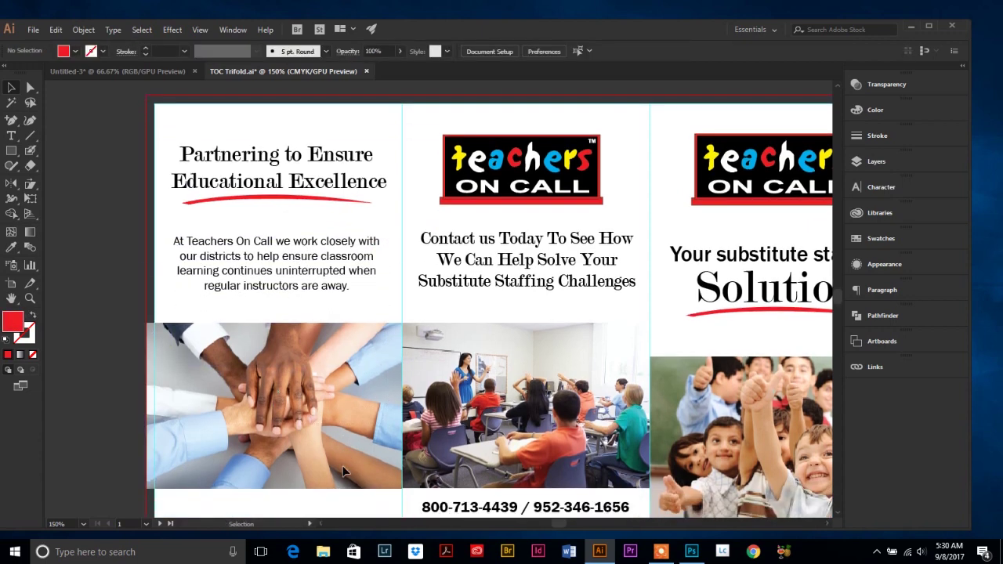
- Return the view to 100%, then select all artwork and clear the selection
{"action": "scroll", "coordinate": [343, 471], "scroll_direction": "down", "scroll_amount": 1}
{"action": "key", "text": "z"}
{"action": "left_click", "coordinate": [429, 362], "text": "alt"}
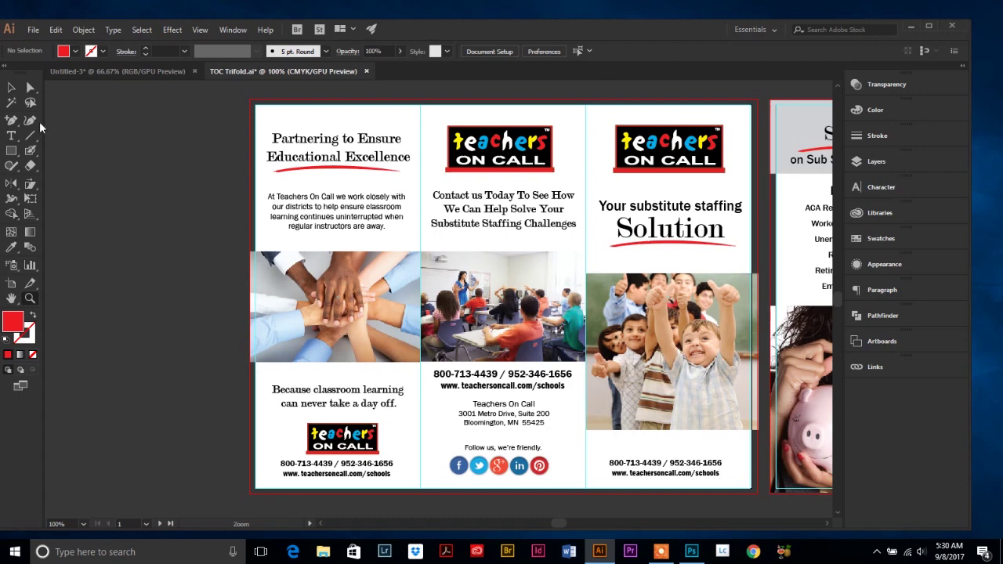
{"action": "key", "text": "v"}
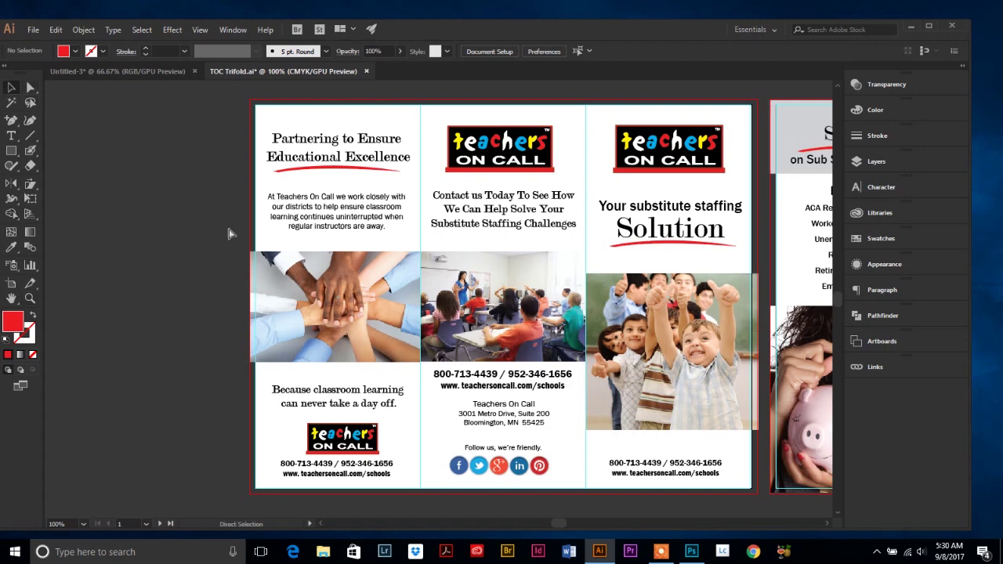
{"action": "key", "text": "ctrl+a"}
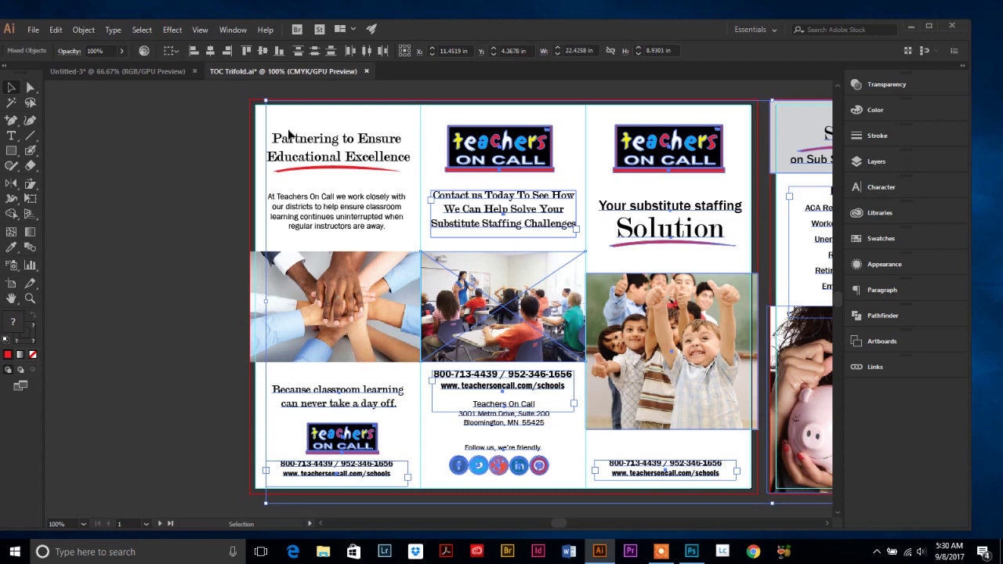
{"action": "left_click_drag", "start_coordinate": [208, 122], "coordinate": [413, 347]}
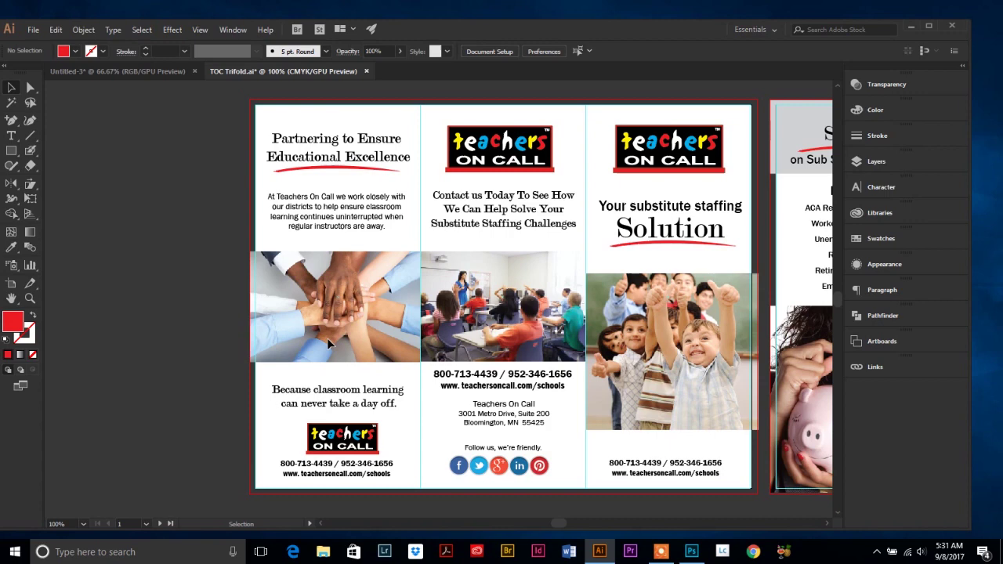
- Select the hands photo and the text above it inside its group, then deselect
{"action": "key", "text": "ctrl"}
{"action": "left_click", "coordinate": [329, 345]}
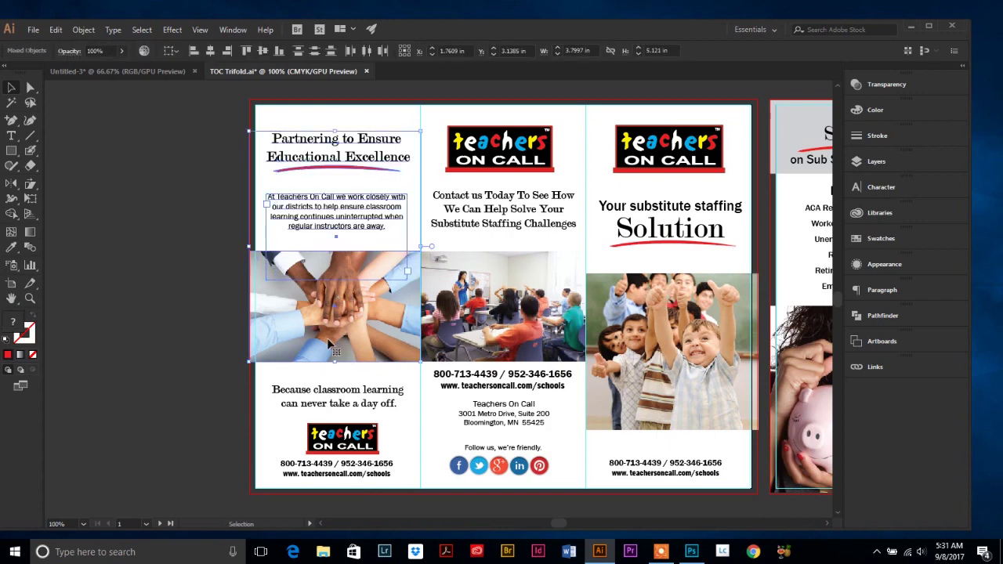
{"action": "left_click", "coordinate": [208, 312]}
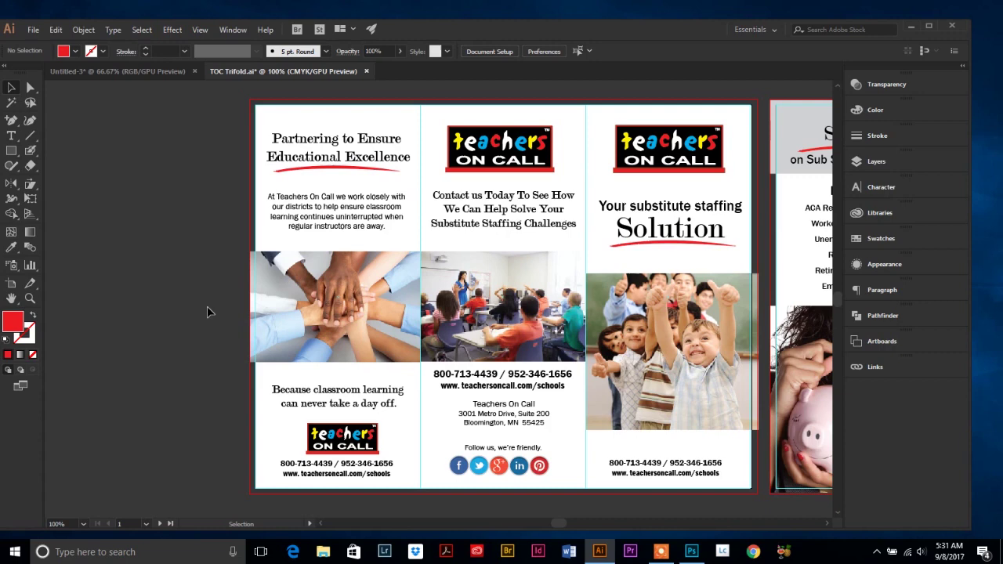
- Show the rulers and zoom in to 200% on the heading
{"action": "key", "text": "a"}
{"action": "key", "text": "ctrl+r"}
{"action": "key", "text": "v"}
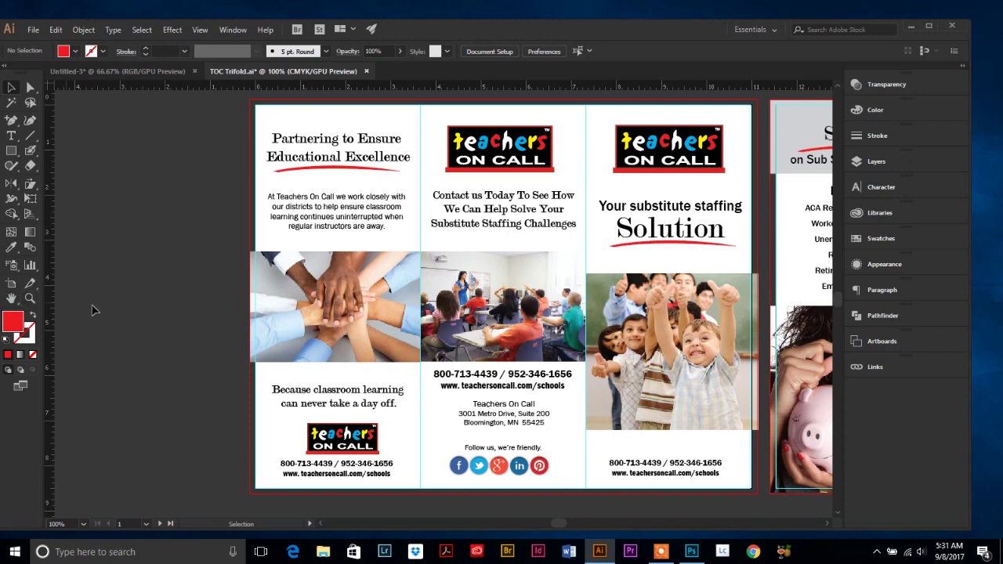
{"action": "left_click", "coordinate": [30, 299]}
{"action": "left_click", "coordinate": [353, 138]}
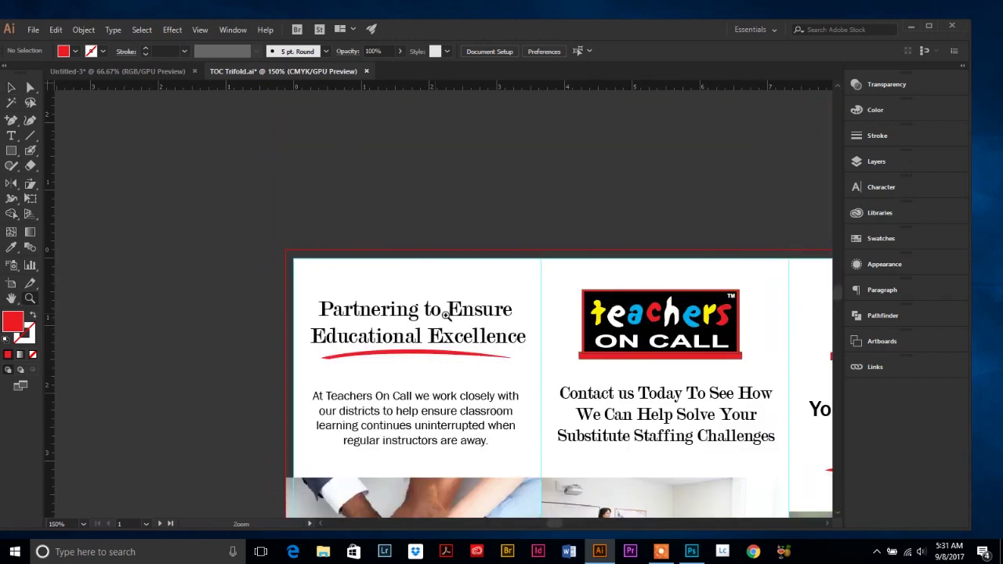
{"action": "left_click", "coordinate": [451, 316]}
- Pan across the first and middle panels, then zoom back out to 100%
{"action": "left_click", "coordinate": [11, 299]}
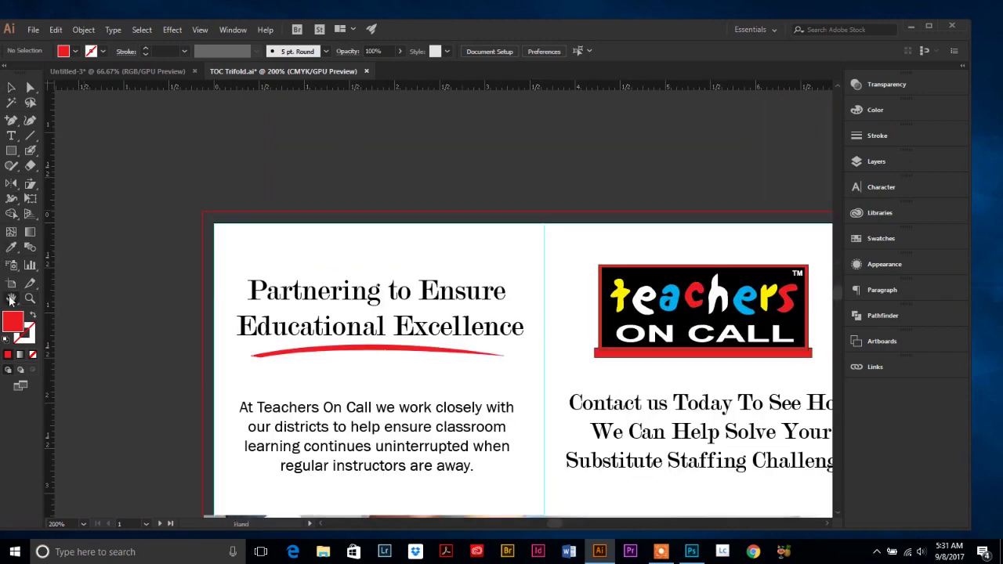
{"action": "left_click_drag", "start_coordinate": [392, 330], "coordinate": [245, 210]}
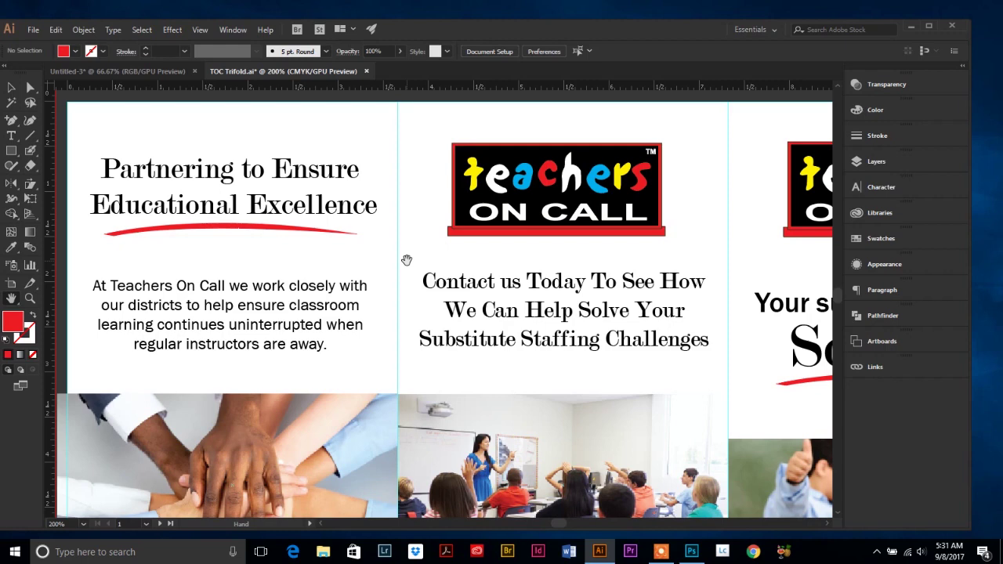
{"action": "key", "text": "v"}
{"action": "key", "text": "space"}
{"action": "left_click_drag", "start_coordinate": [430, 204], "coordinate": [363, 229]}
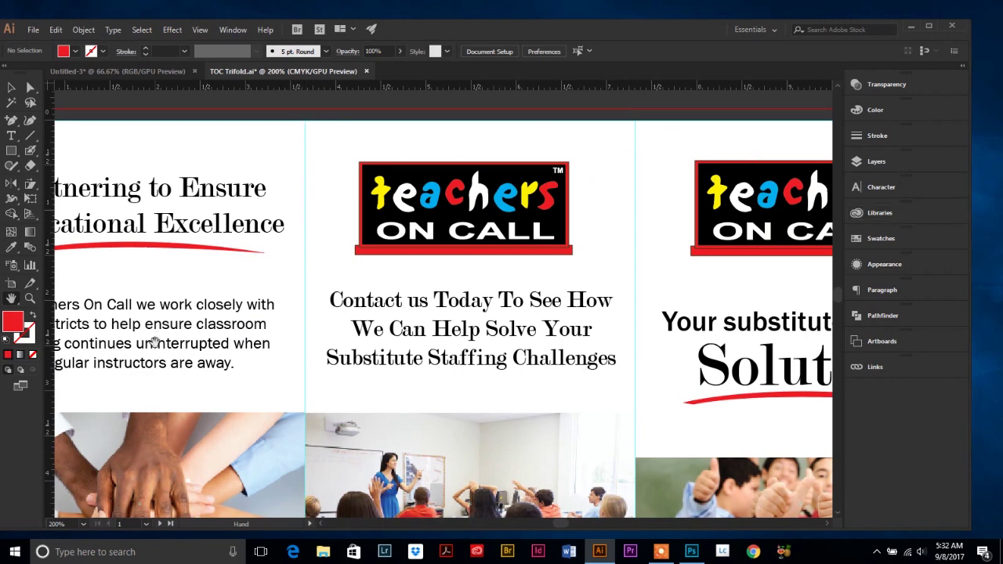
{"action": "left_click", "coordinate": [30, 299]}
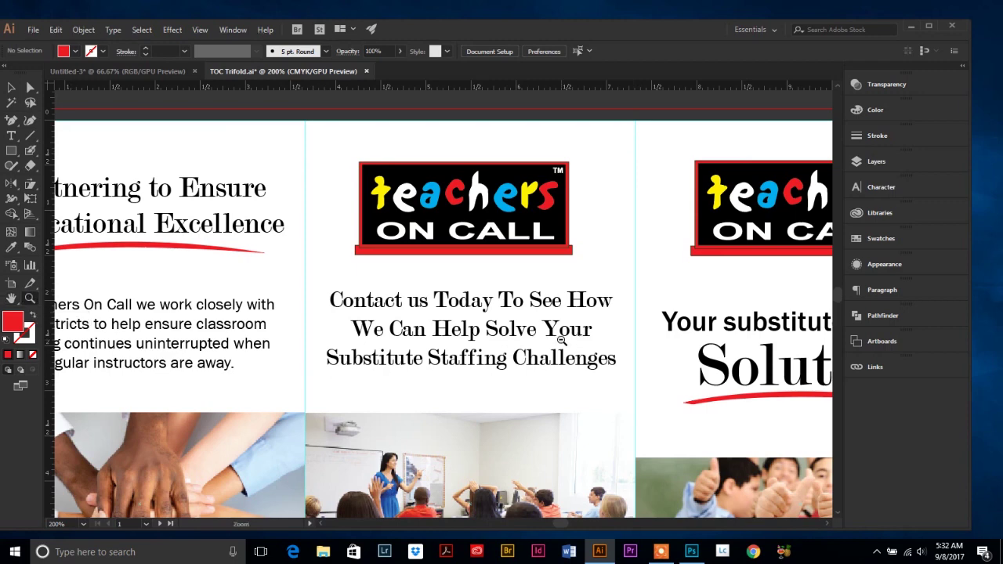
{"action": "left_click", "coordinate": [562, 341], "text": "alt"}
{"action": "left_click", "coordinate": [540, 347], "text": "alt"}
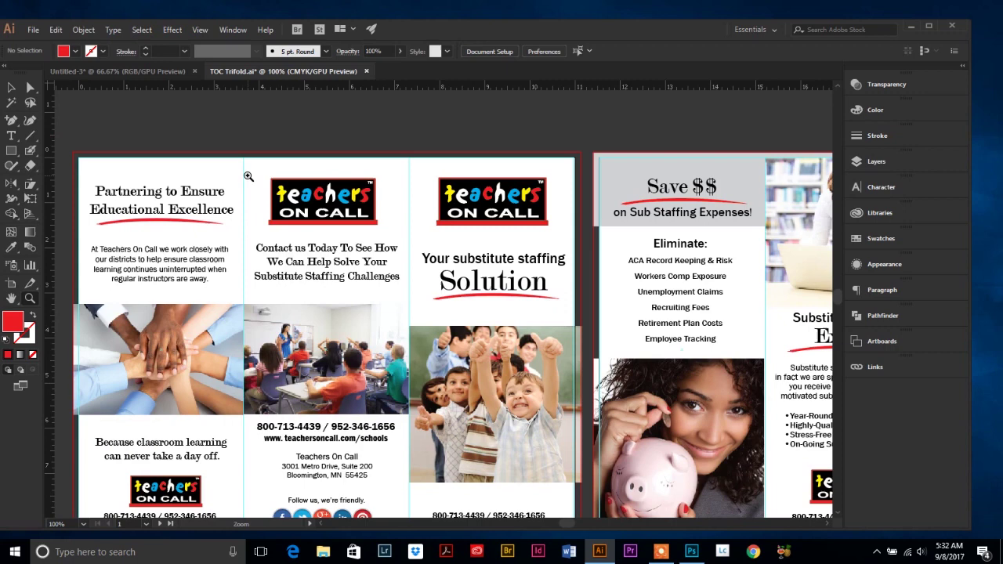
- Toggle the guides off, on, and off again, hiding the cyan column guides and bleed outline
{"action": "scroll", "coordinate": [322, 258], "scroll_direction": "down", "scroll_amount": 2}
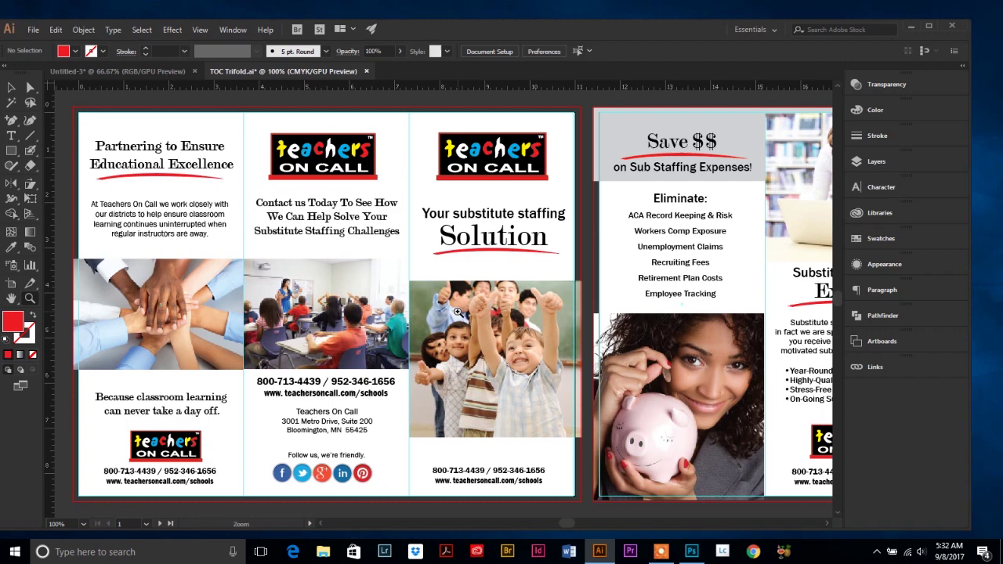
{"action": "key", "text": "v"}
{"action": "key", "text": "ctrl+semicolon"}
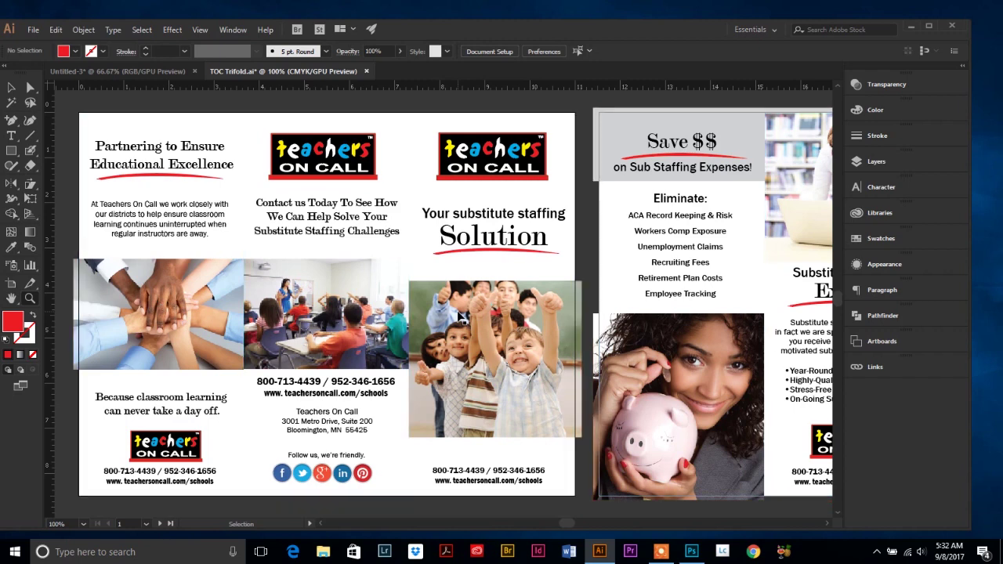
{"action": "key", "text": "ctrl+semicolon"}
{"action": "key", "text": "z"}
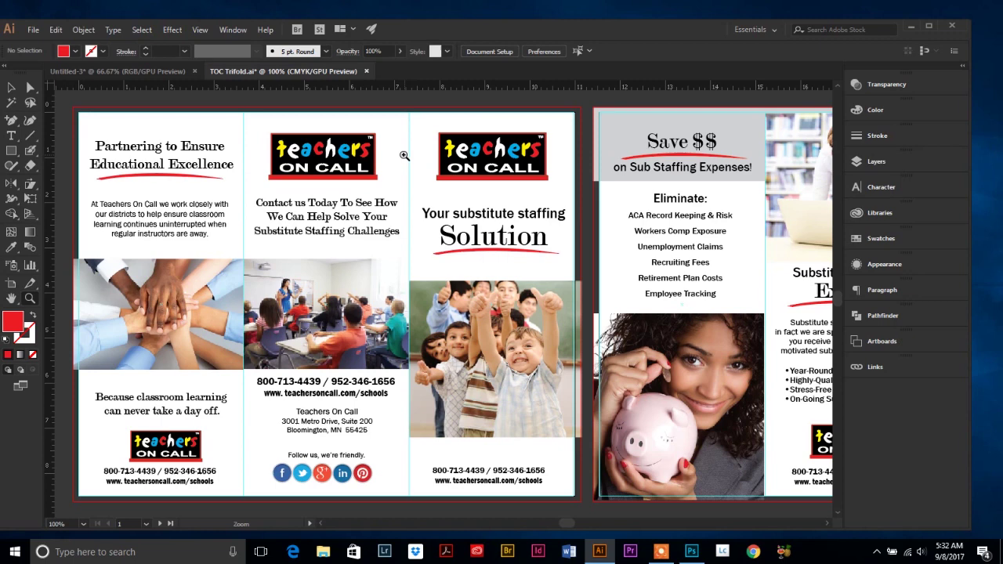
{"action": "key", "text": "ctrl+semicolon"}
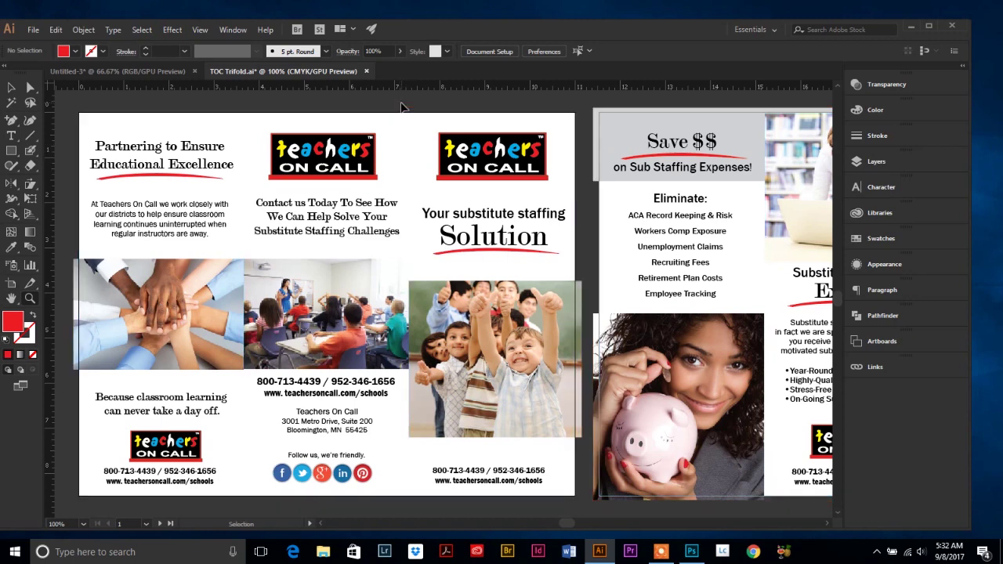
{"action": "key", "text": "z"}
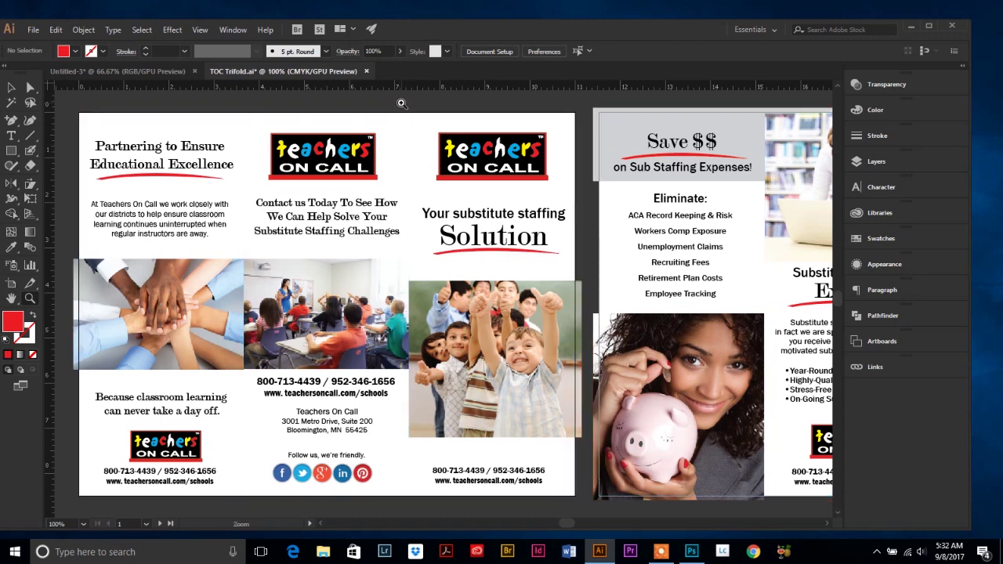